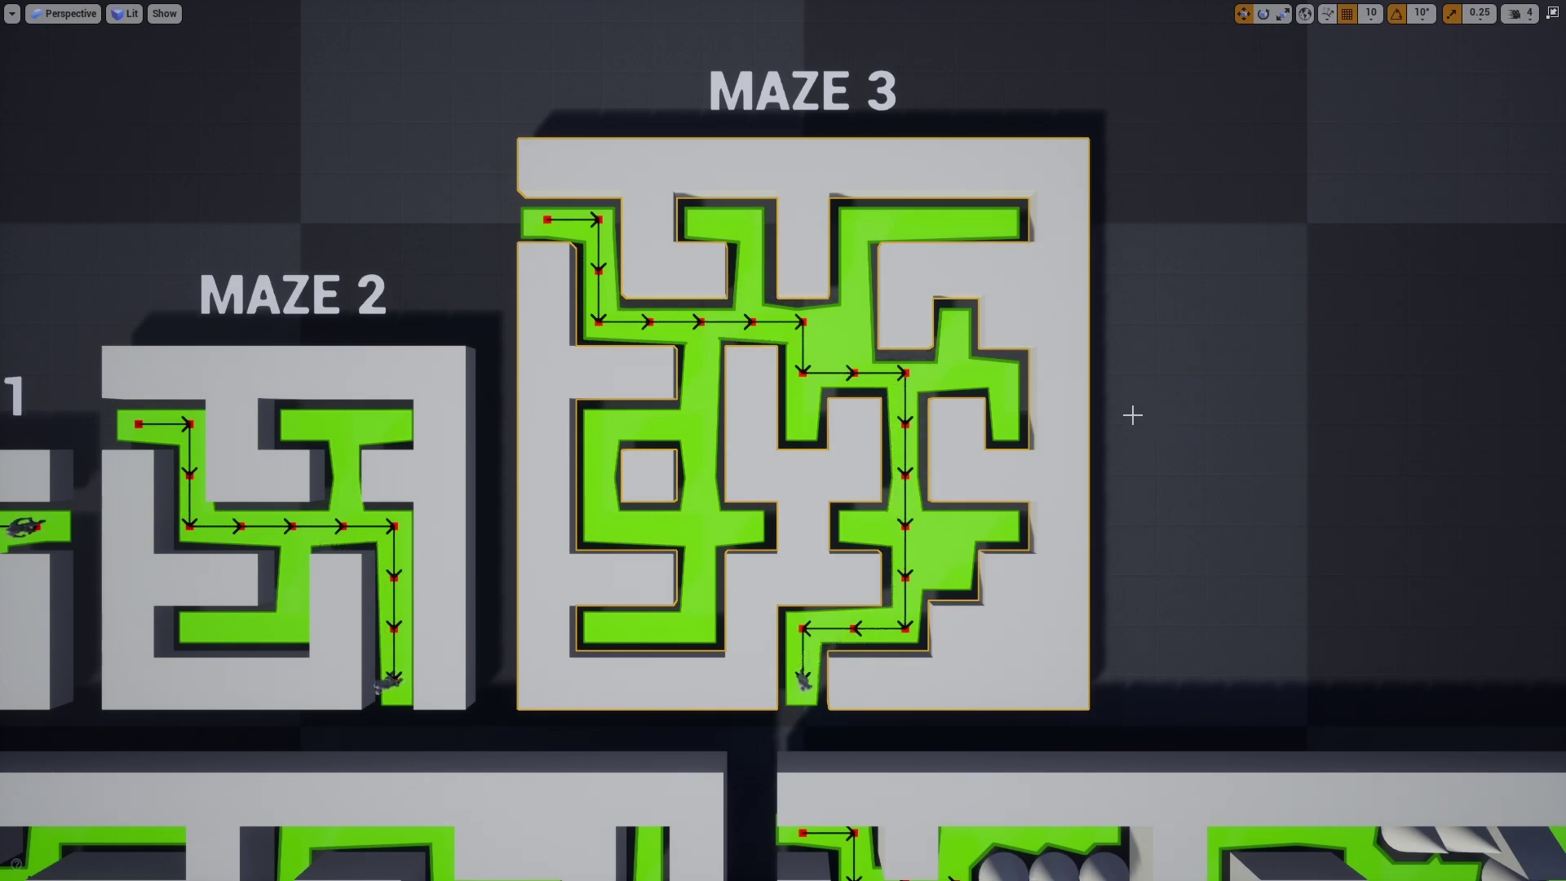
Stop the Simulate session so the path arrows clear and agents return to the maze entrances.
key("Escape")
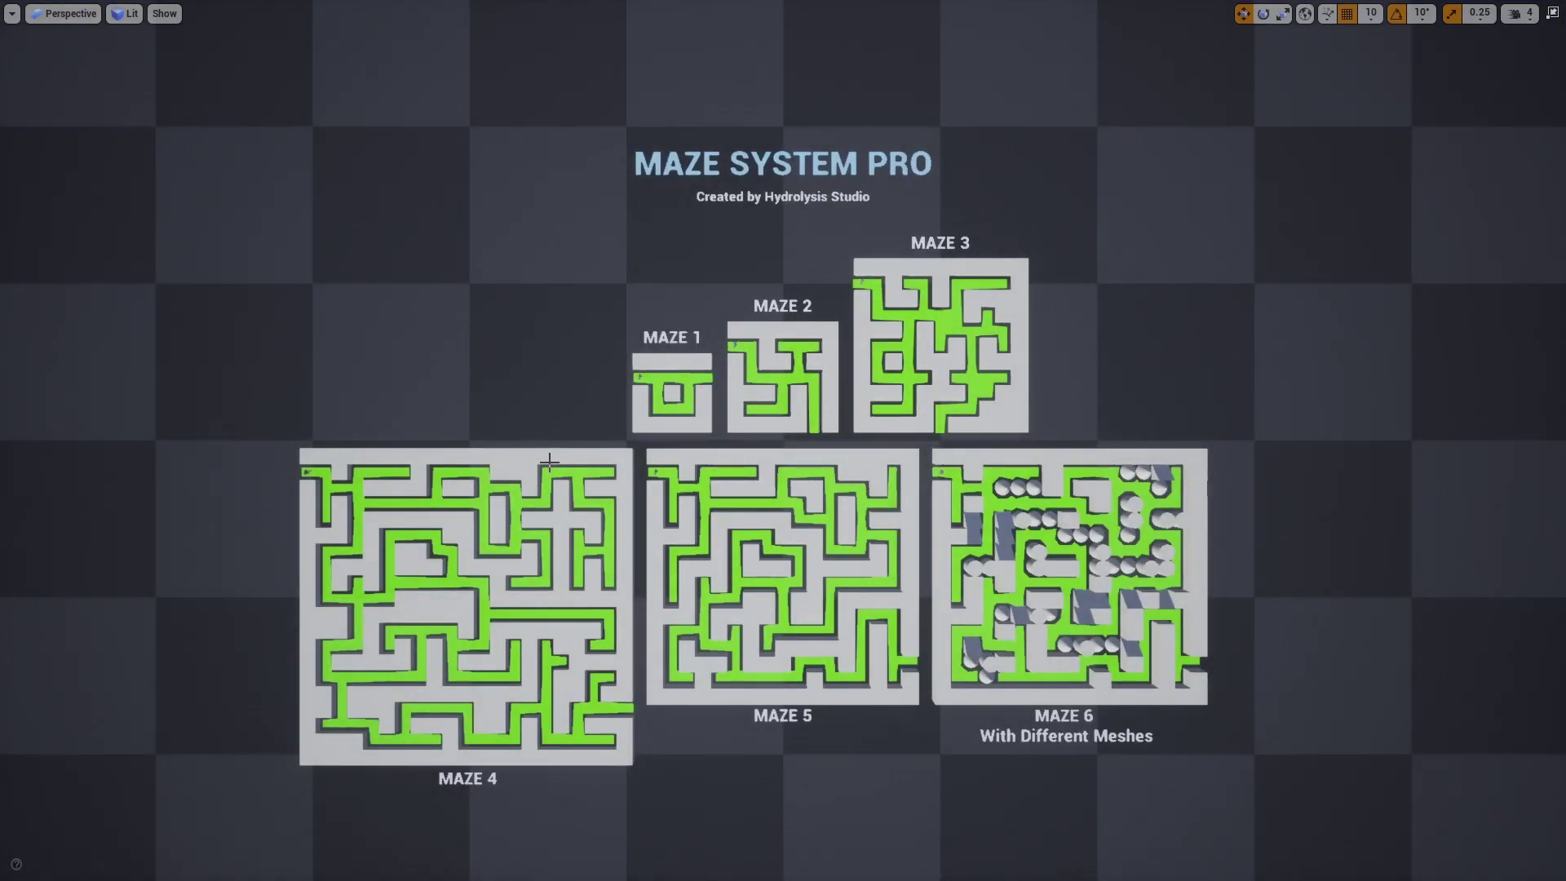
Frame Maze 4, simulate to trace its solved route, and orbit the view in closer.
left_click(543, 455)
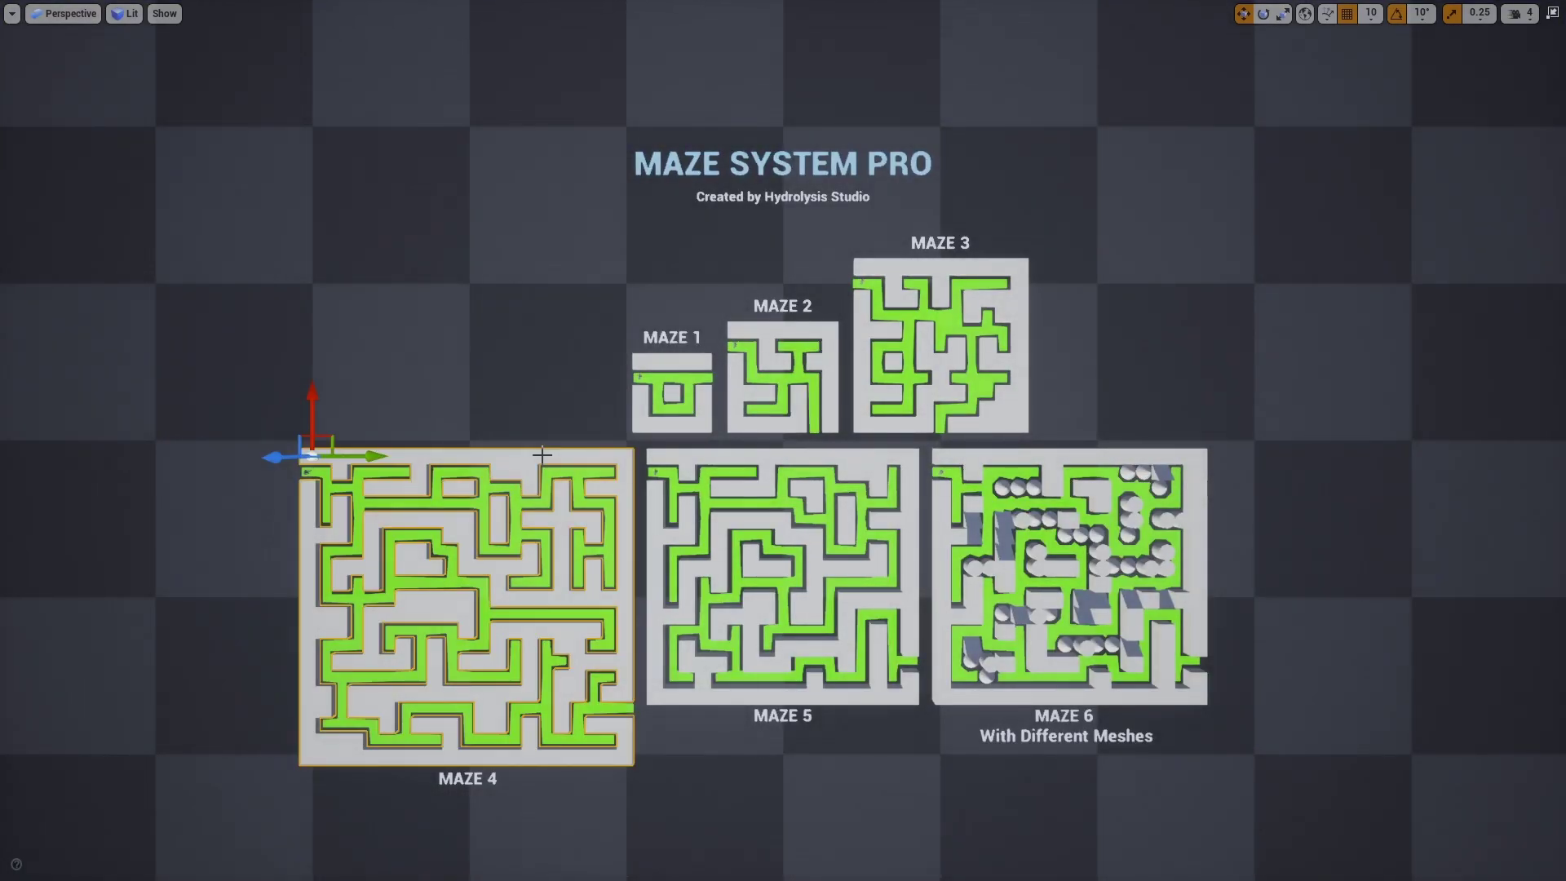
key("f")
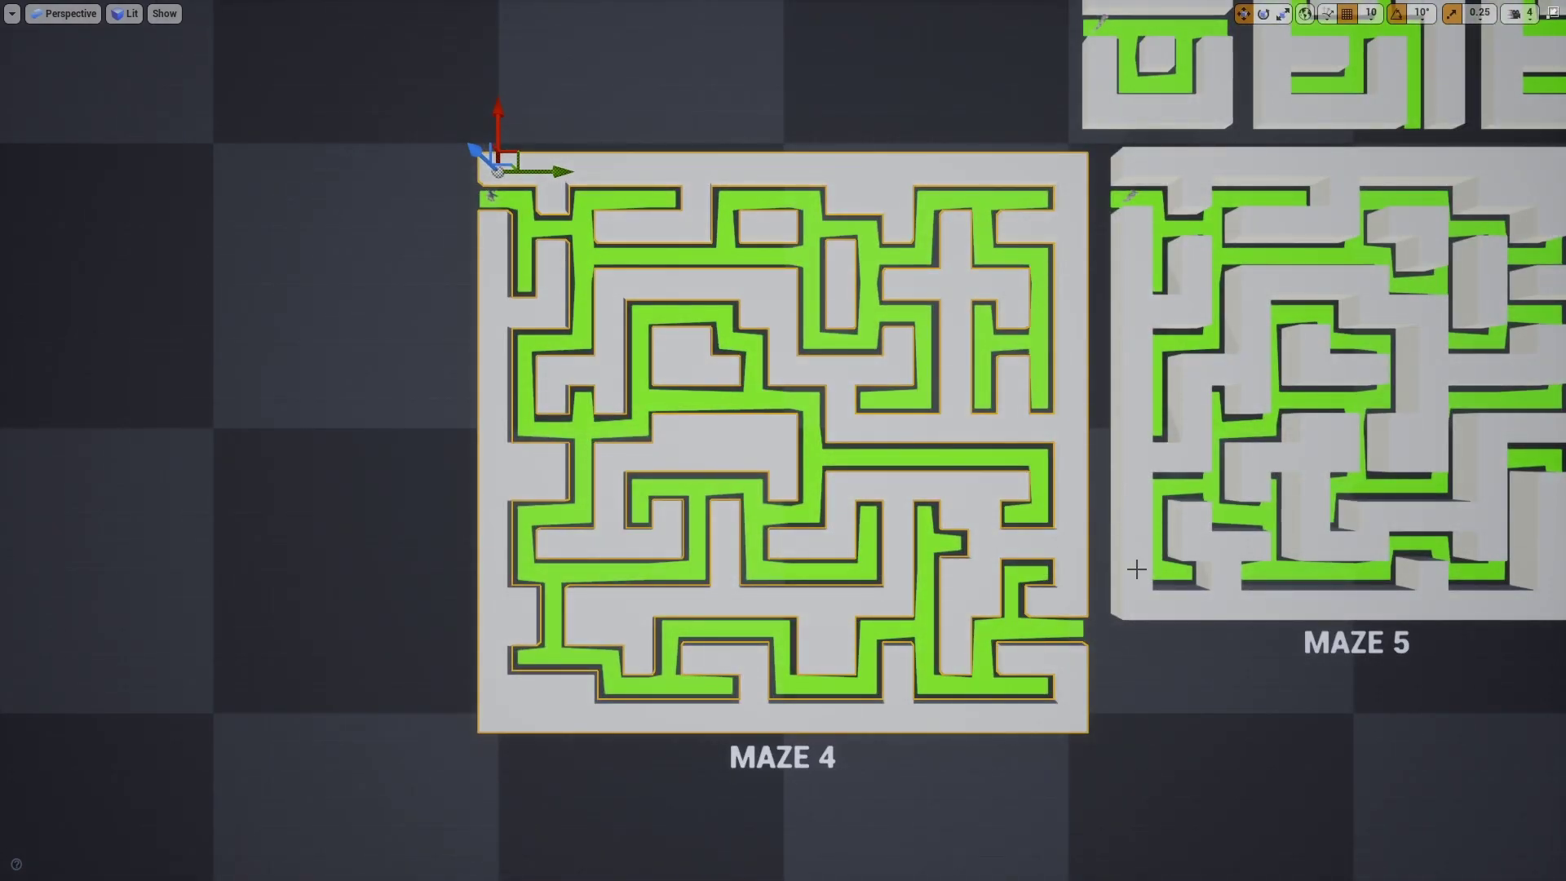
key("alt+s")
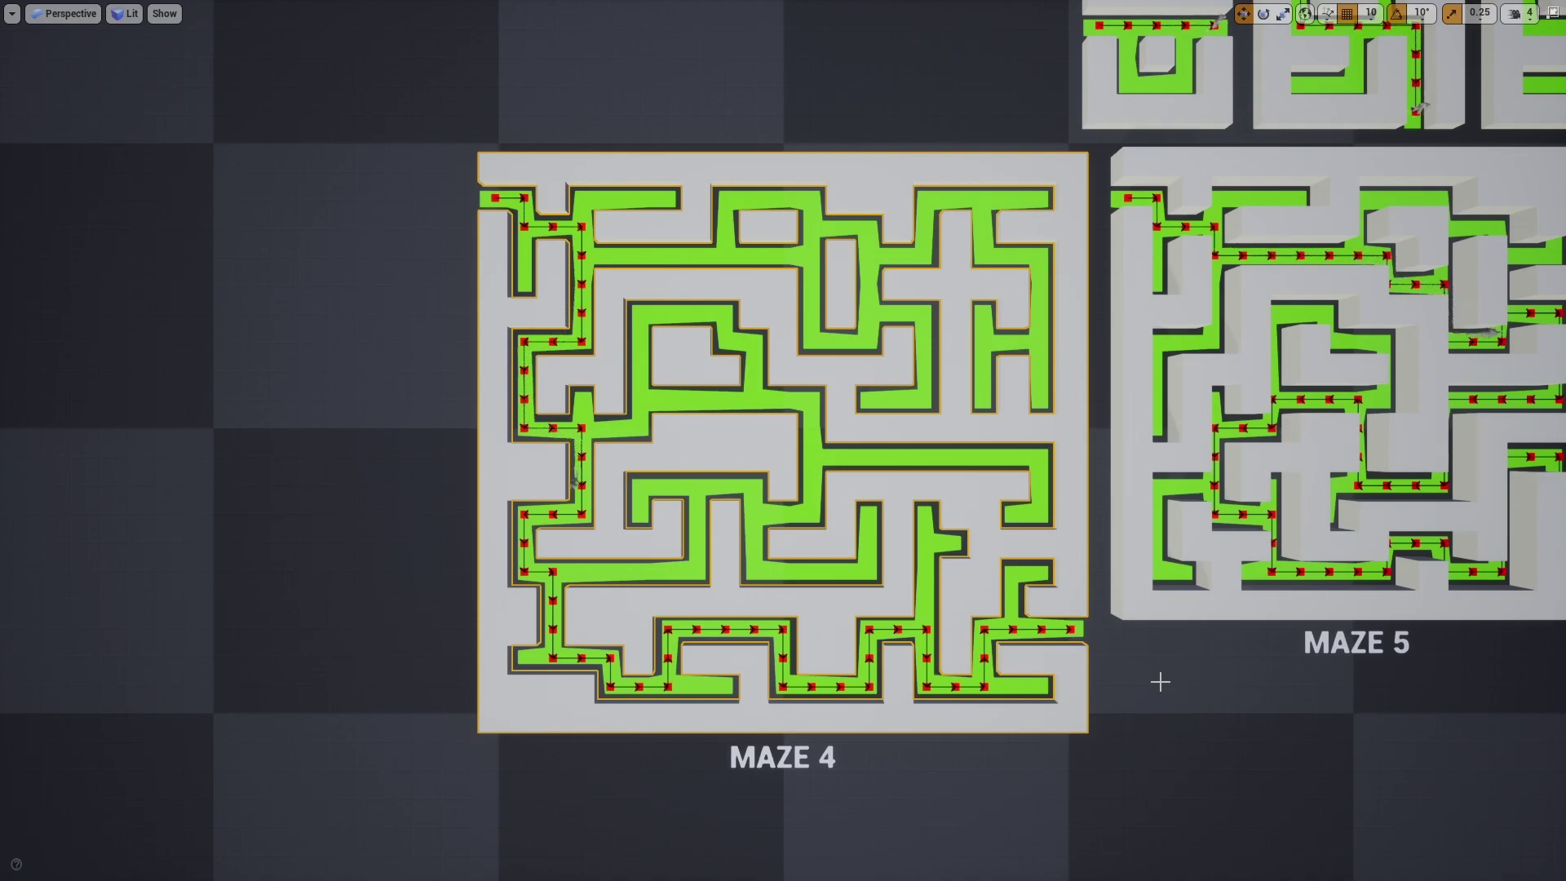
mouse_move(1160, 682)
right_mouse_down()
mouse_move(1161, 571)
mouse_move(1060, 571)
right_mouse_up()
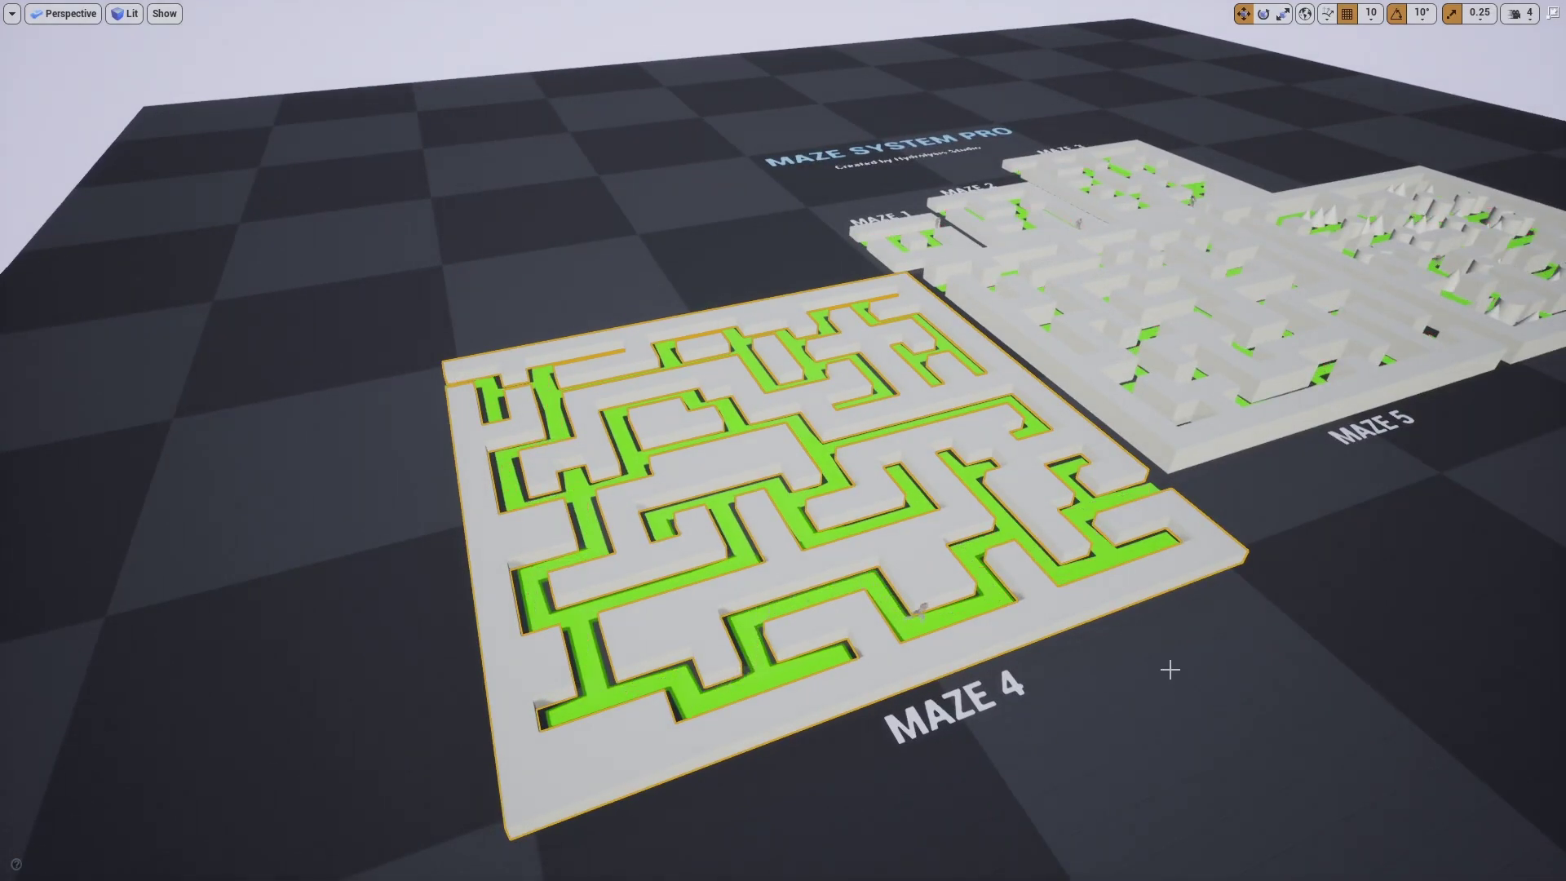
right_click_drag(1169, 669, 1125, 620)
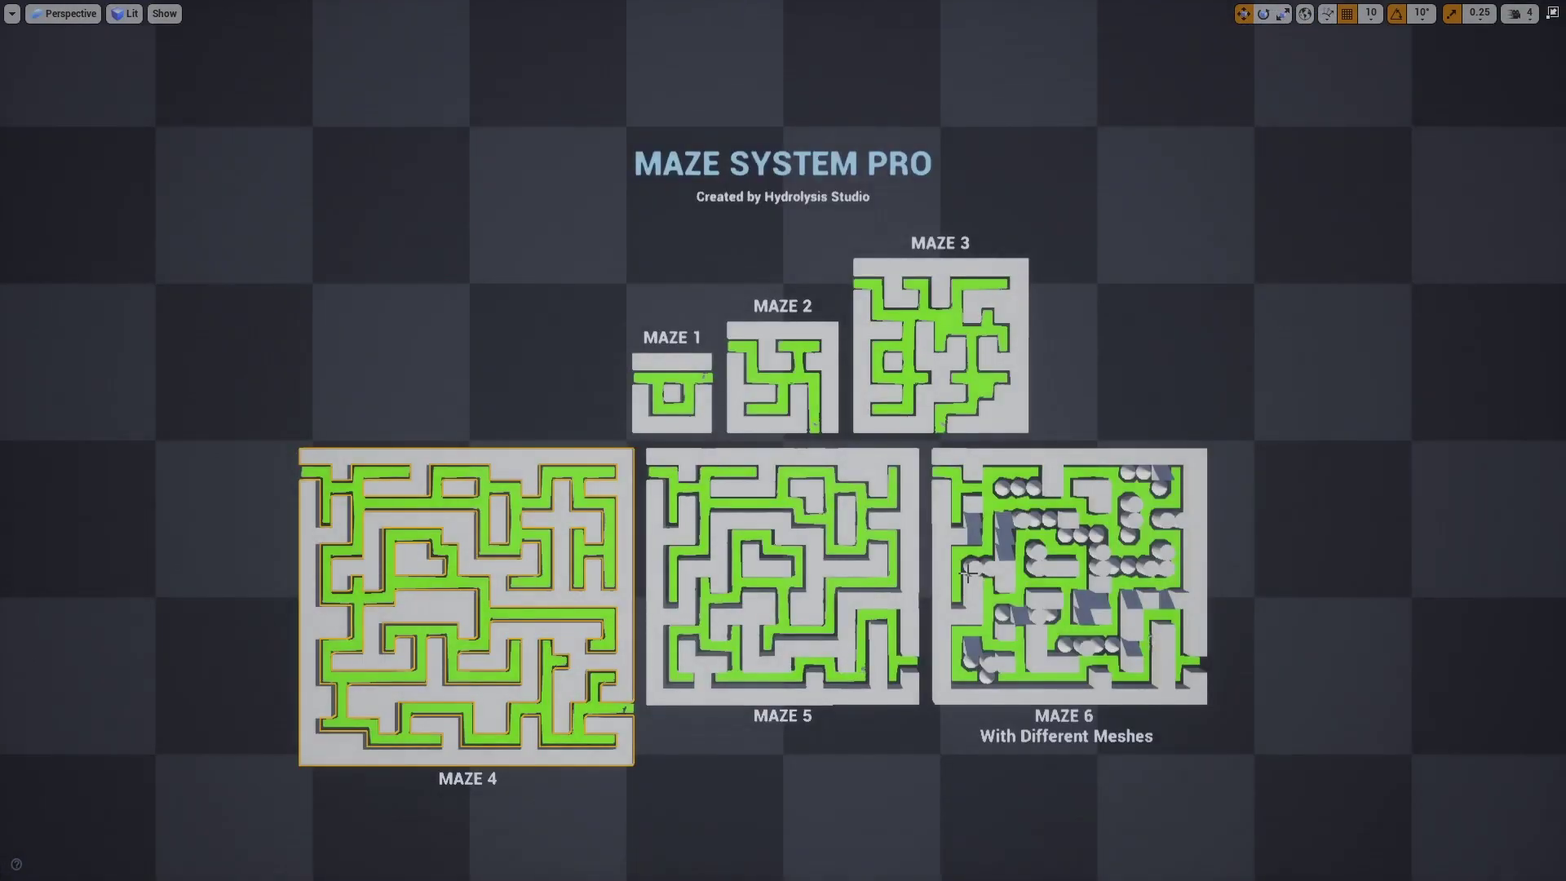
Frame Maze 5 and simulate its pathfinding, then frame obstacle-filled Maze 6.
left_click(763, 463)
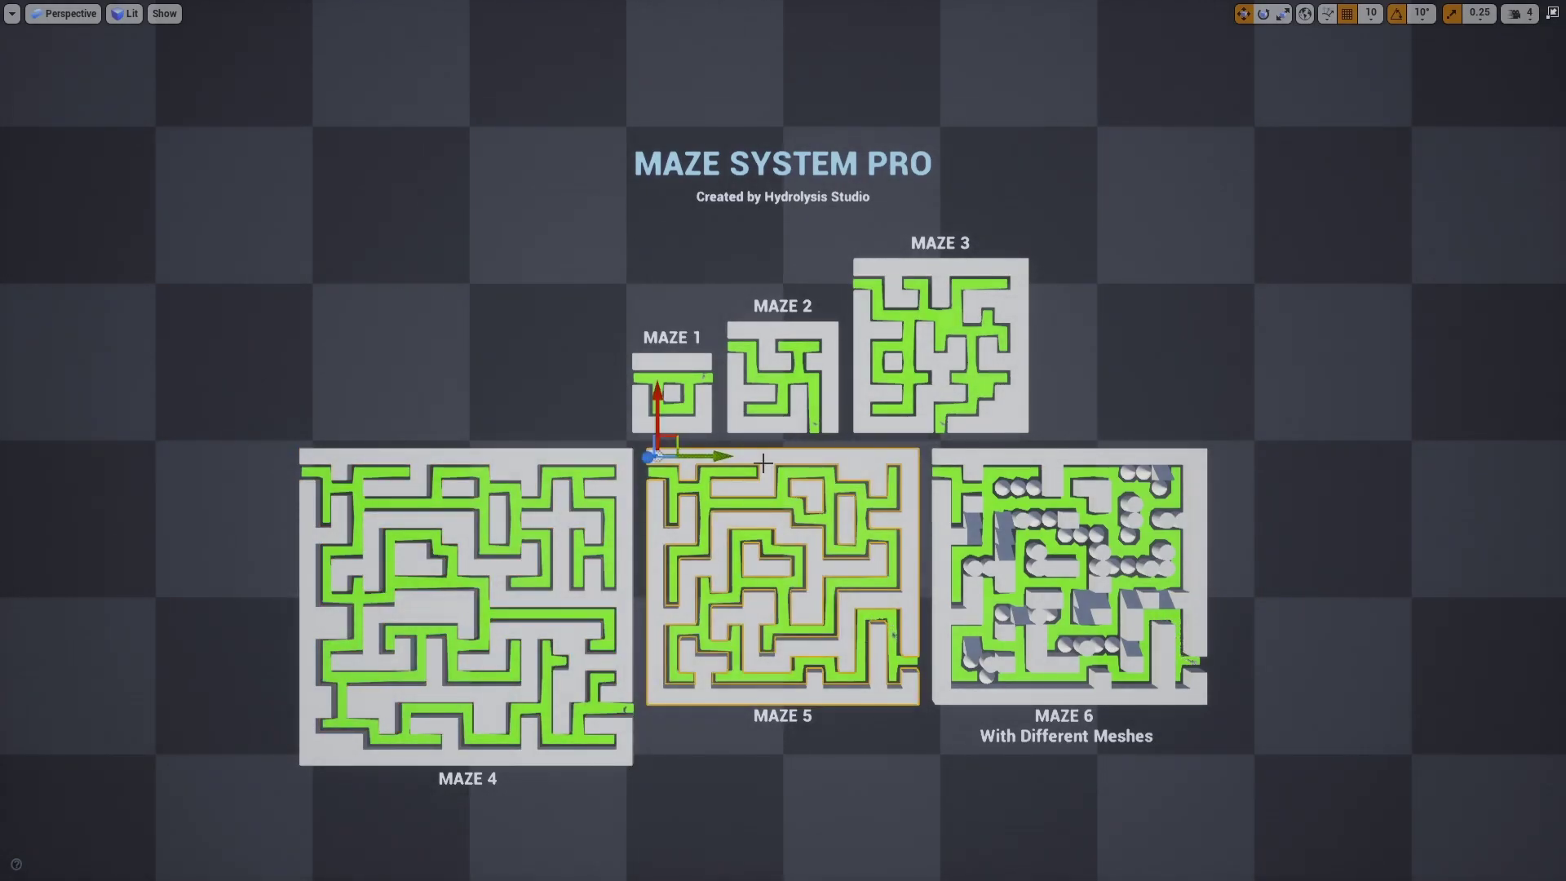
key("Escape")
left_click(762, 463)
key("f")
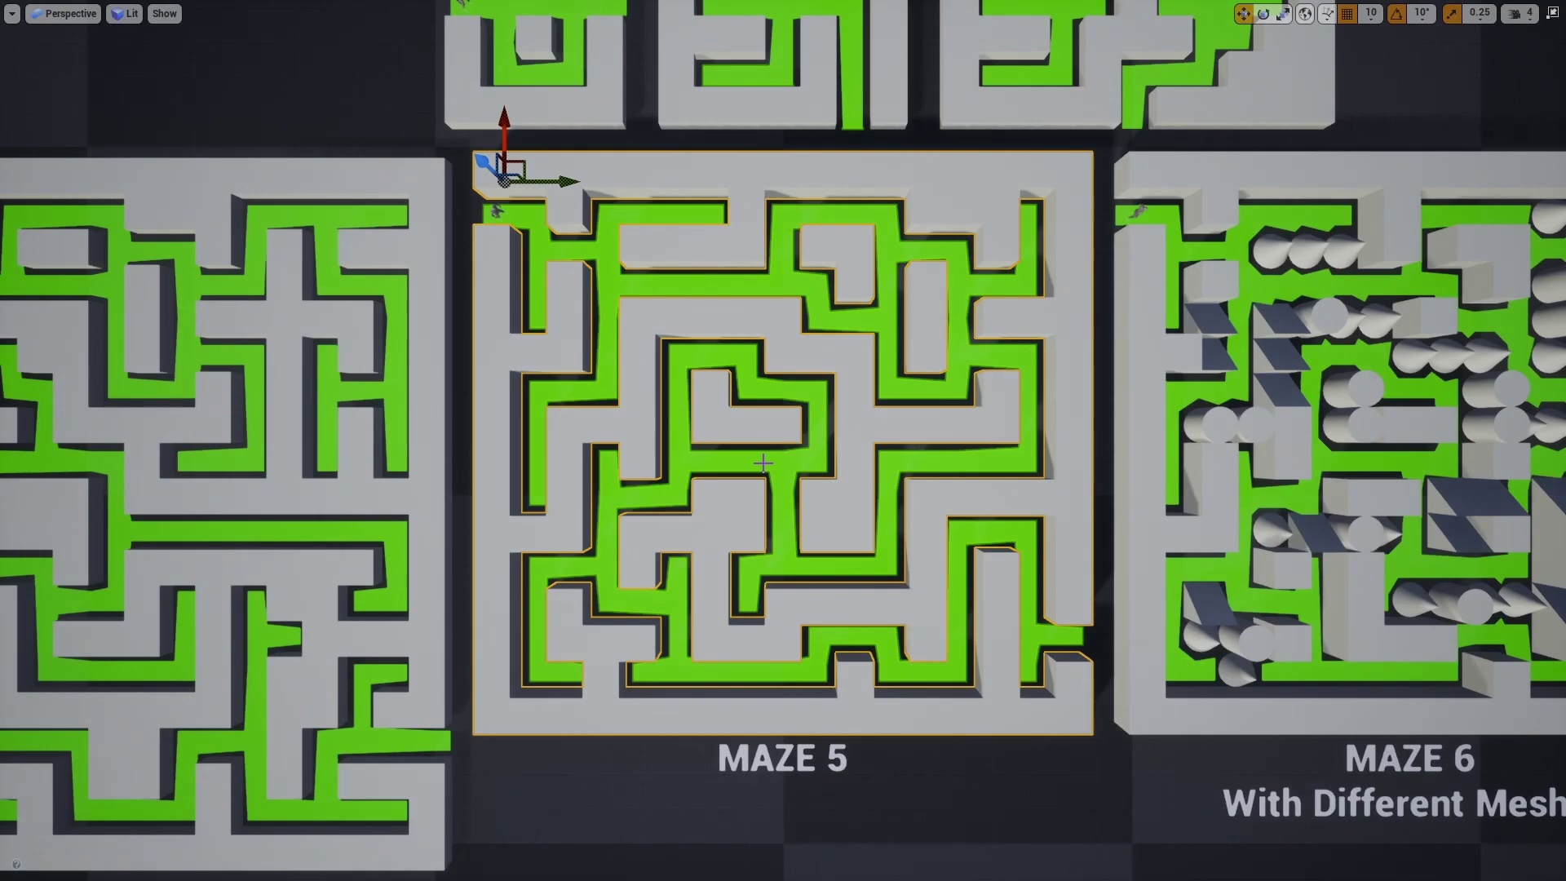
key("alt+s")
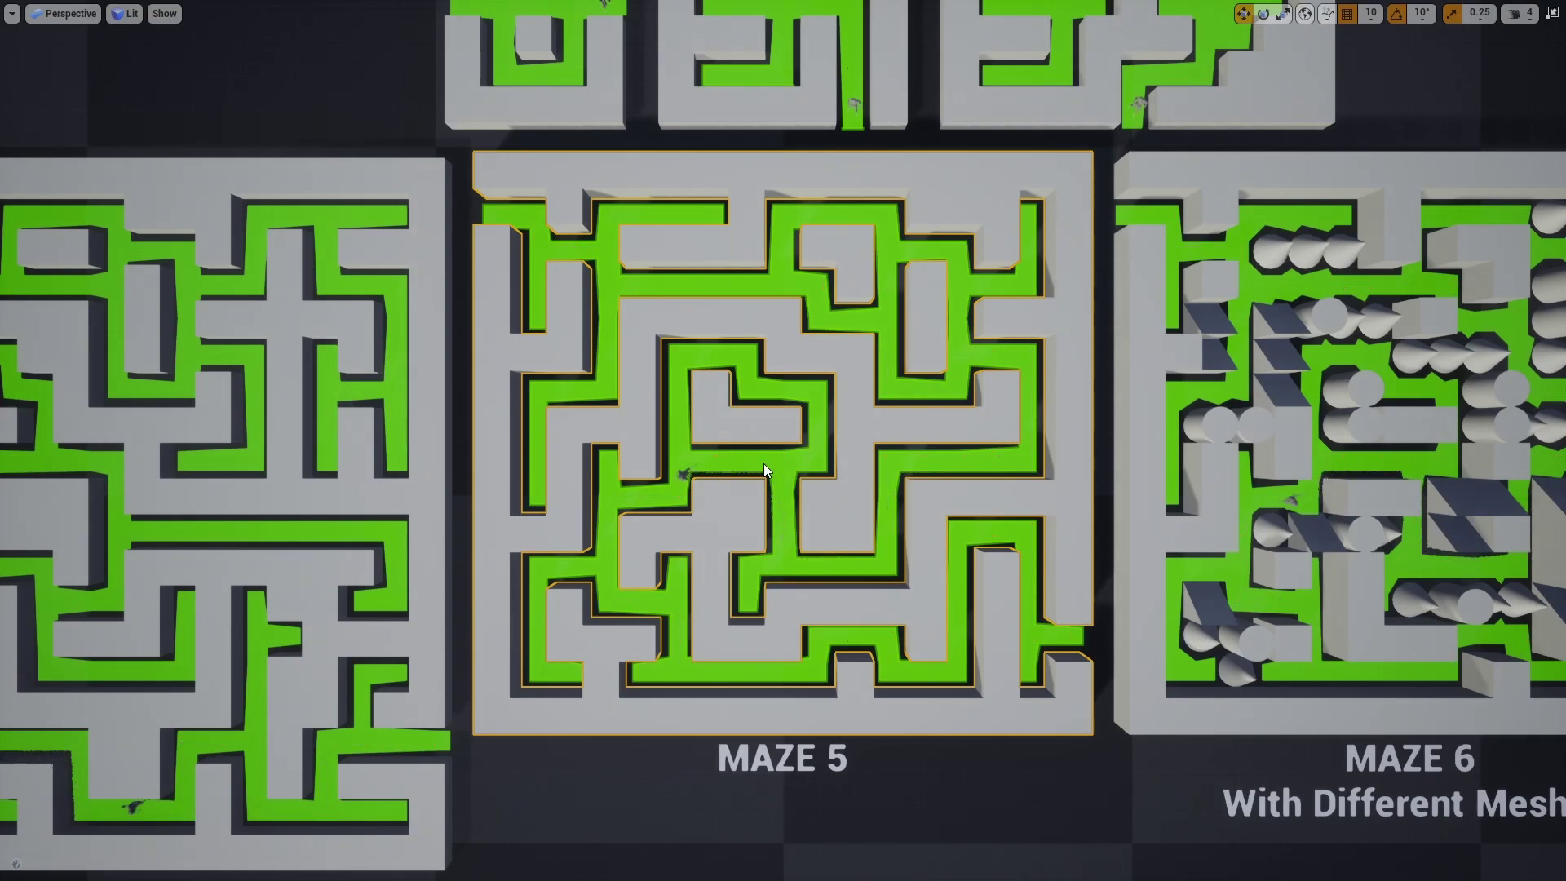
left_click(1139, 436)
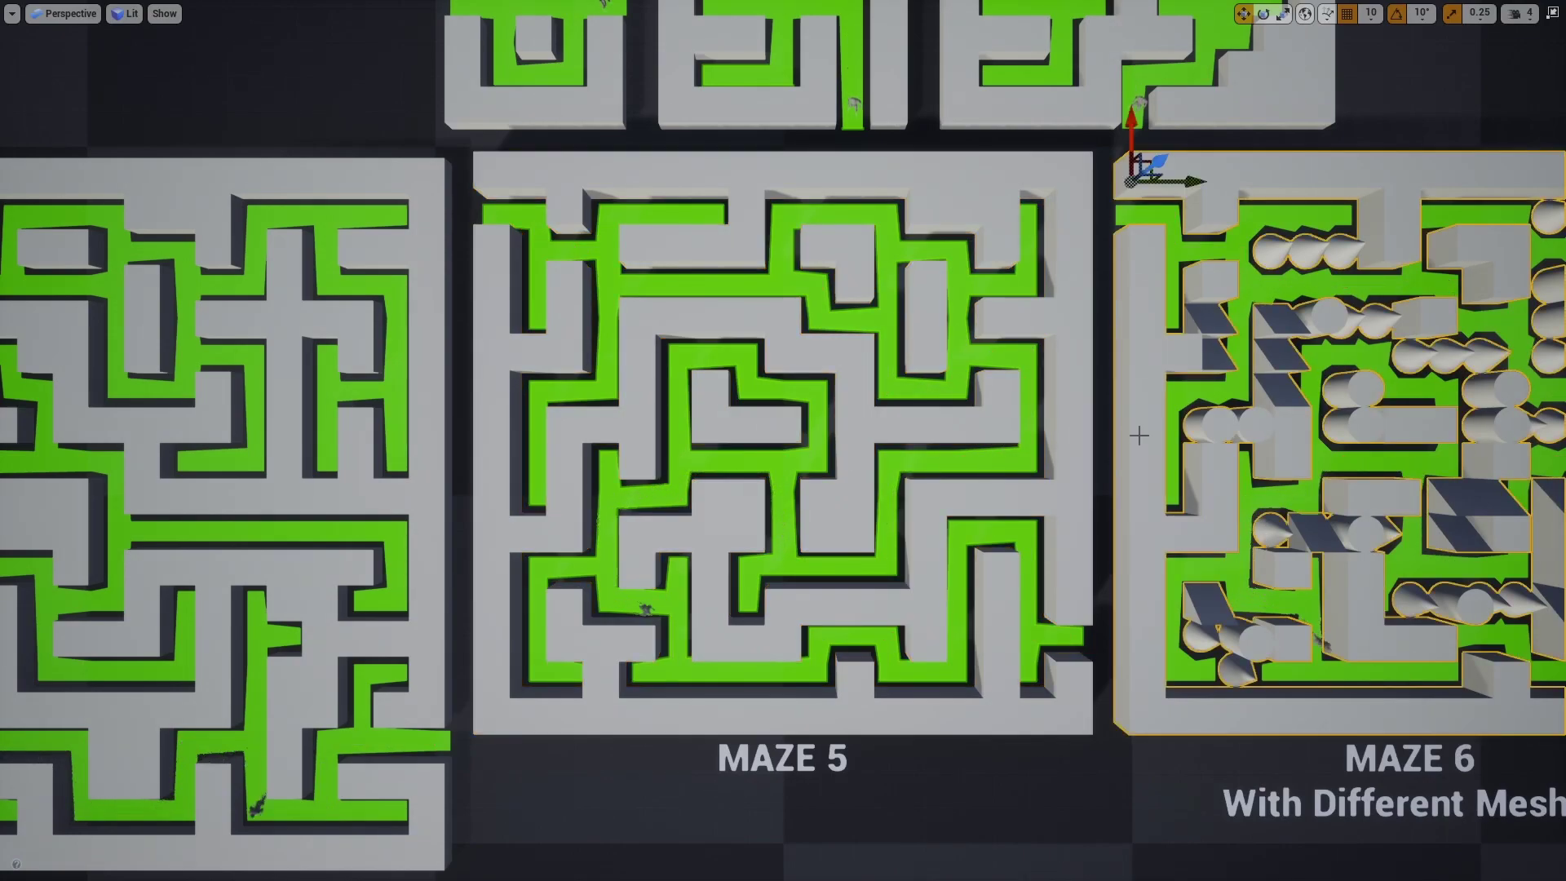
key("f")
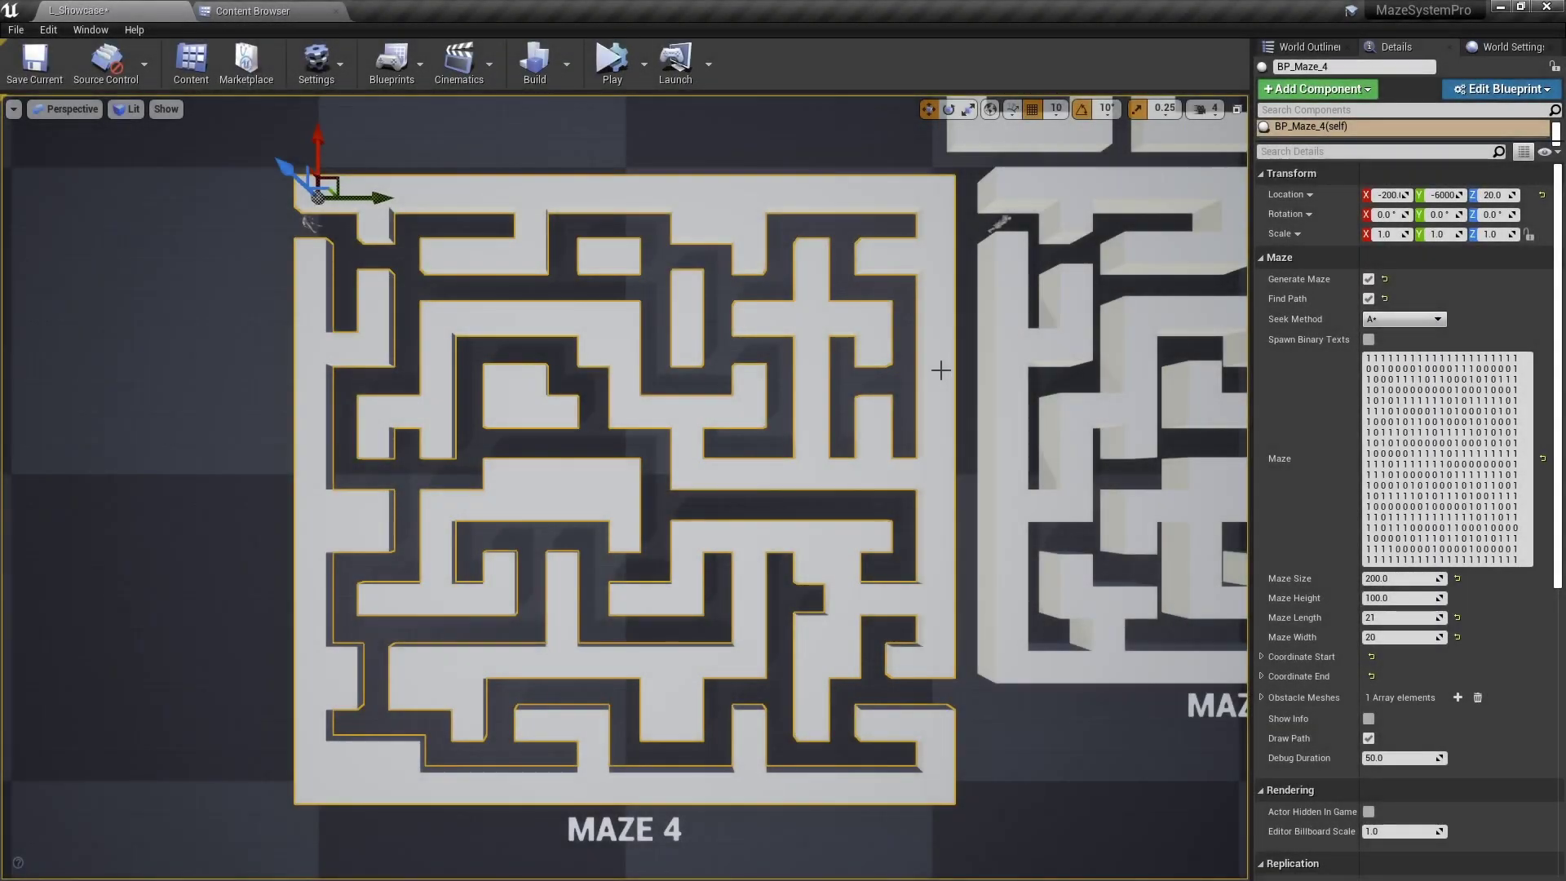
Toggle Maze 4's Generate Maze and Find Path options, leaving both enabled.
left_click(1370, 278)
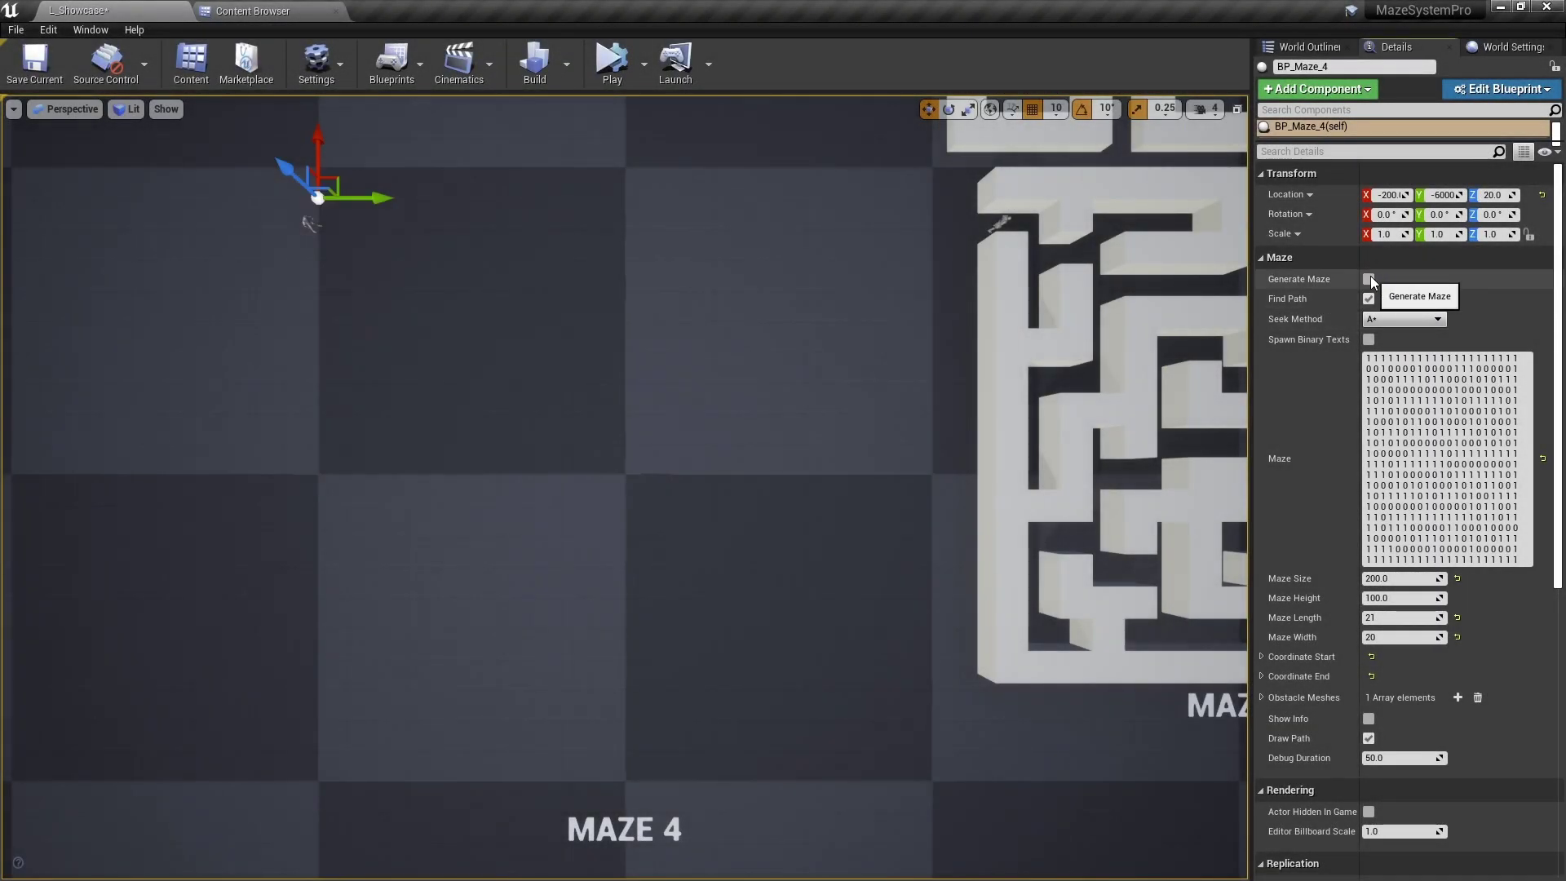
left_click(1369, 279)
left_click(1369, 279)
left_click(1369, 279)
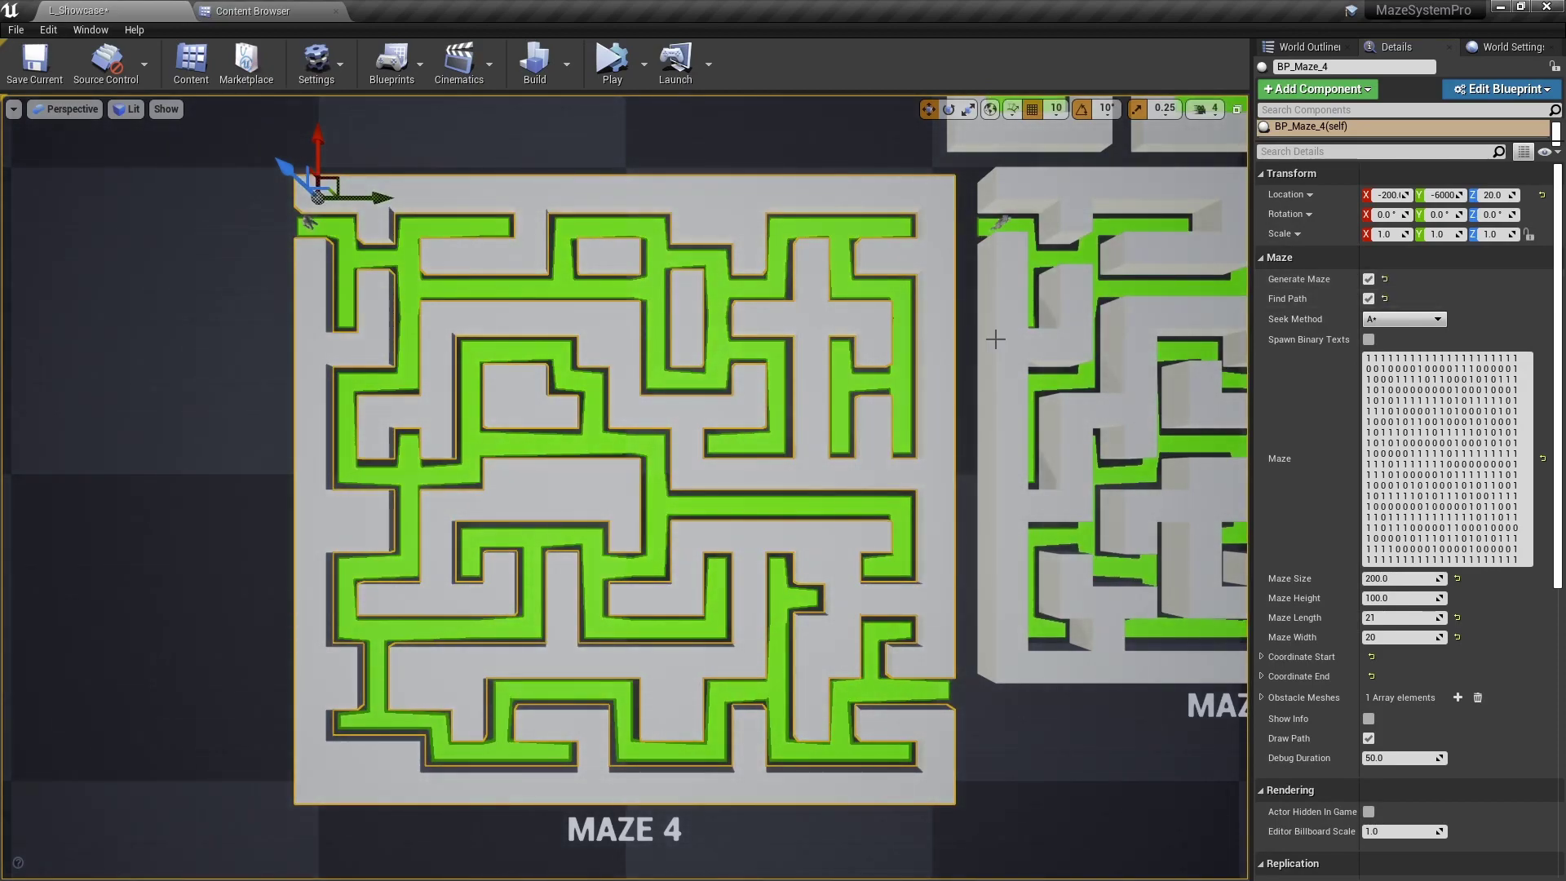
left_click(1370, 299)
left_click(1370, 299)
left_click(1369, 300)
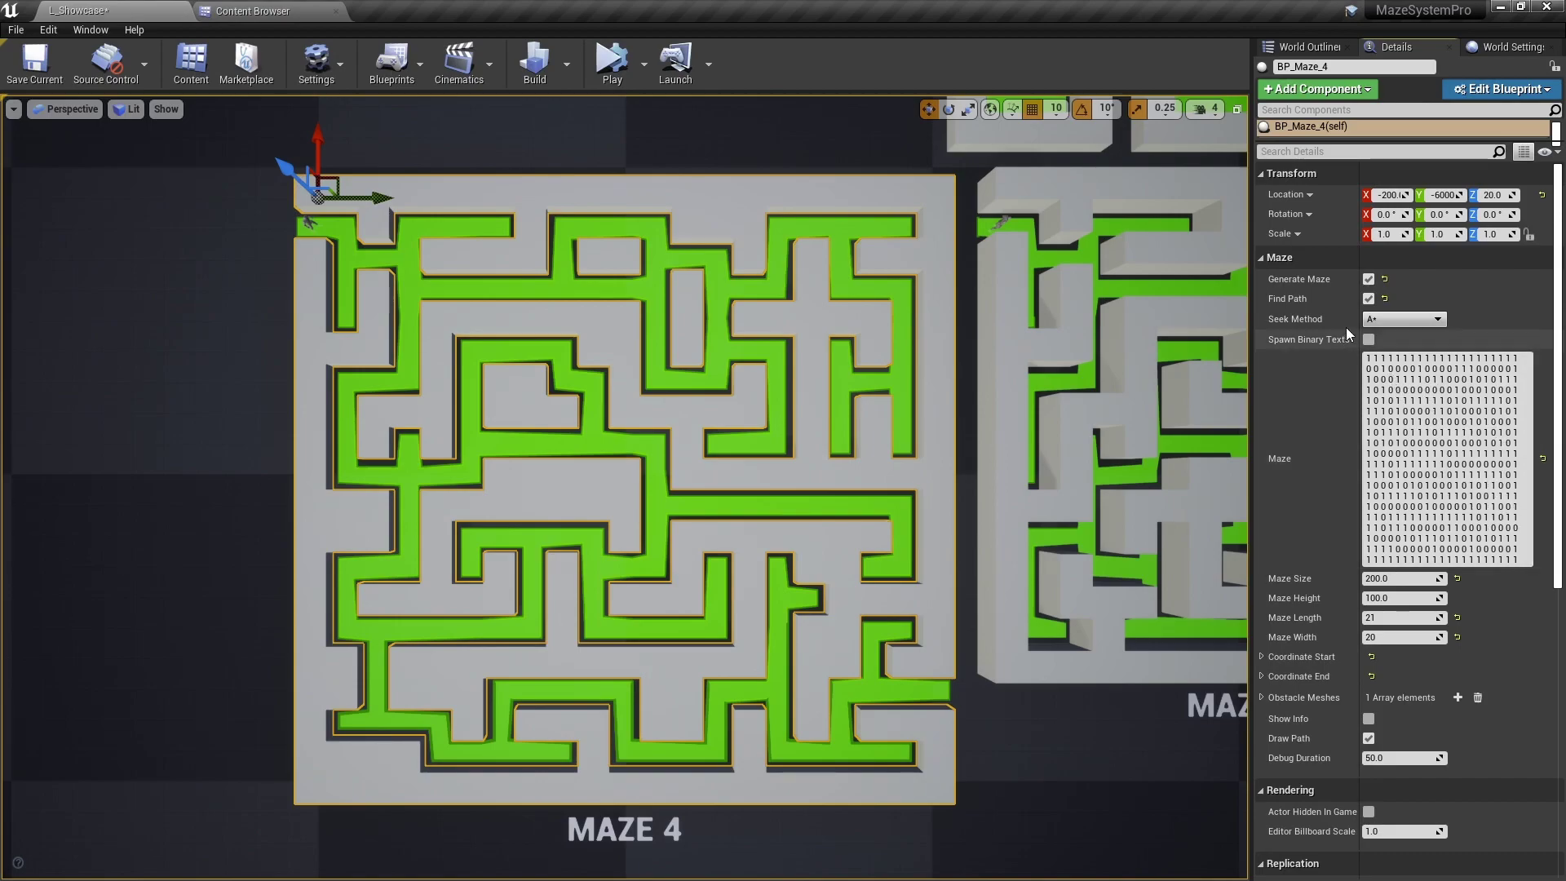
Undo Spawn Binary Texts, type 11 into the Maze grid's third row, and regenerate.
left_click(1368, 340)
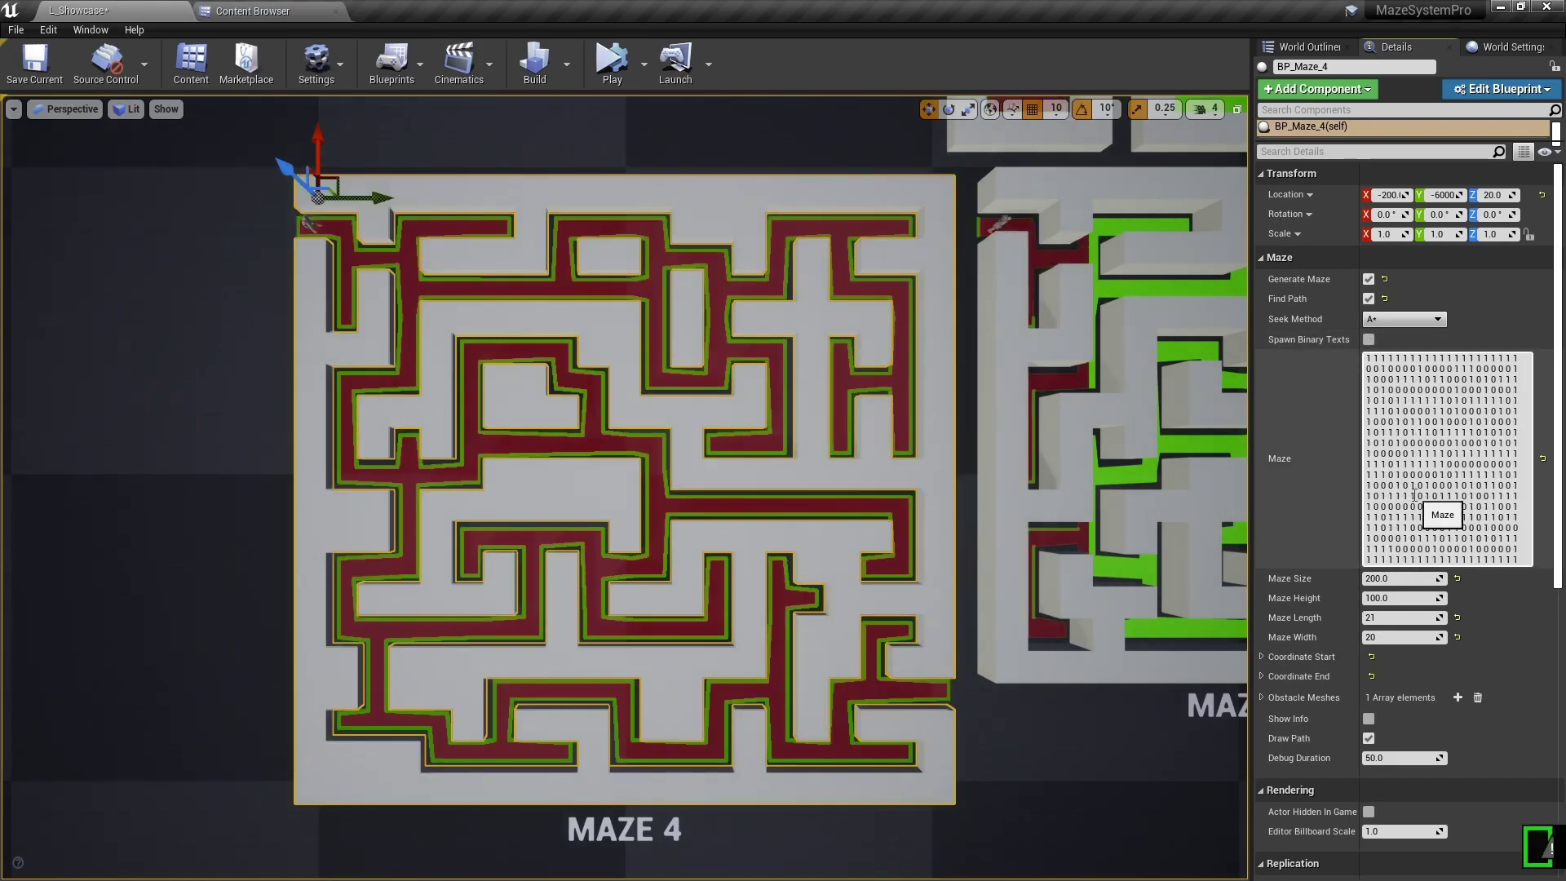
key("ctrl+z")
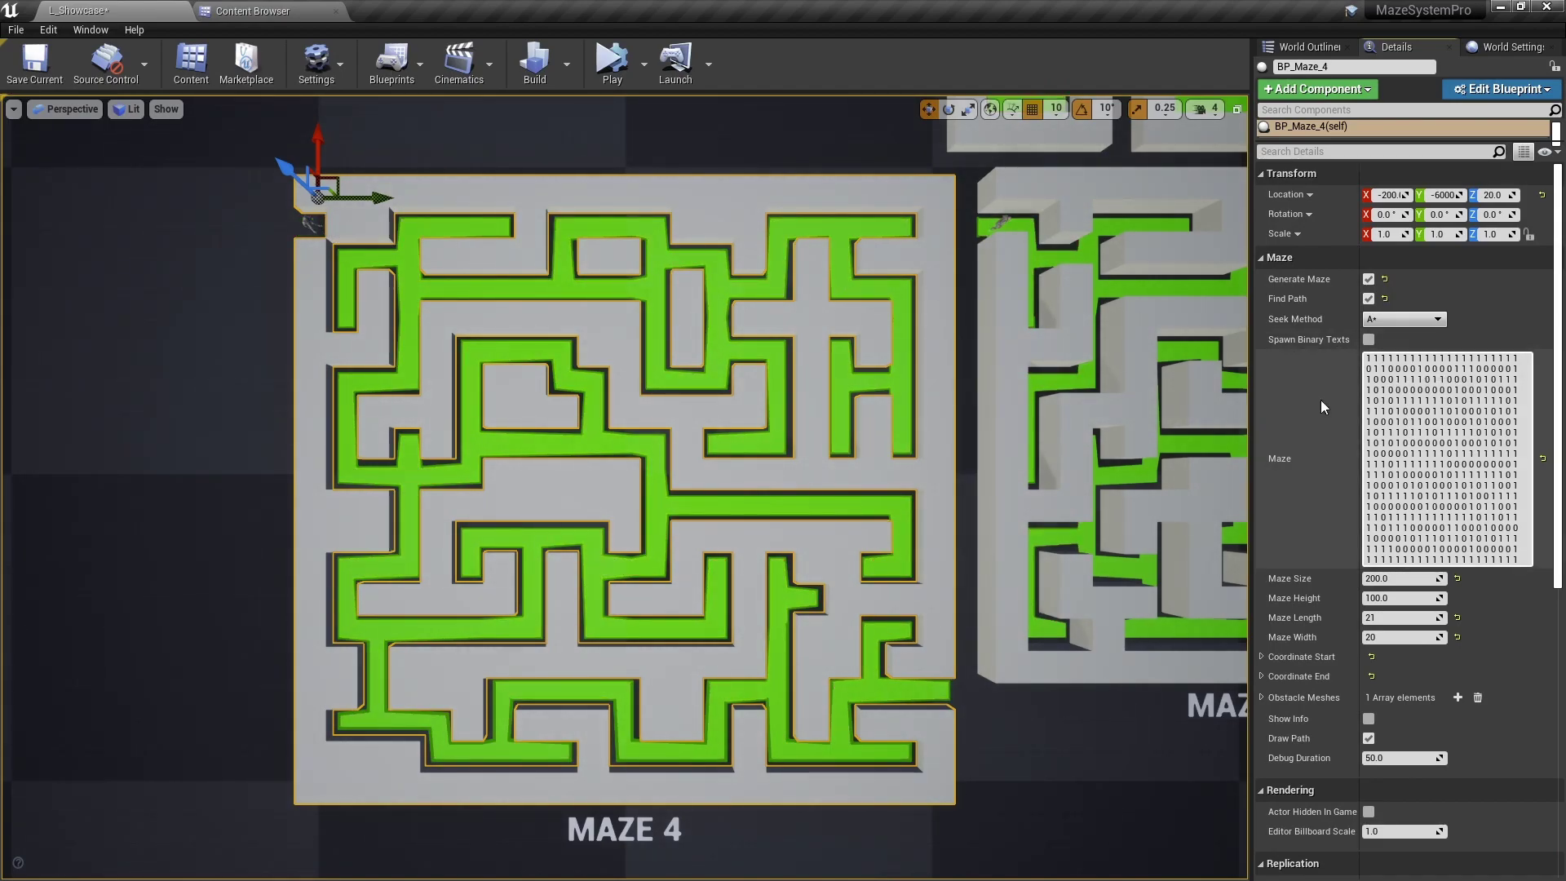
key("ctrl+z")
left_click(1375, 379)
type("11")
key("Delete")
key("Delete")
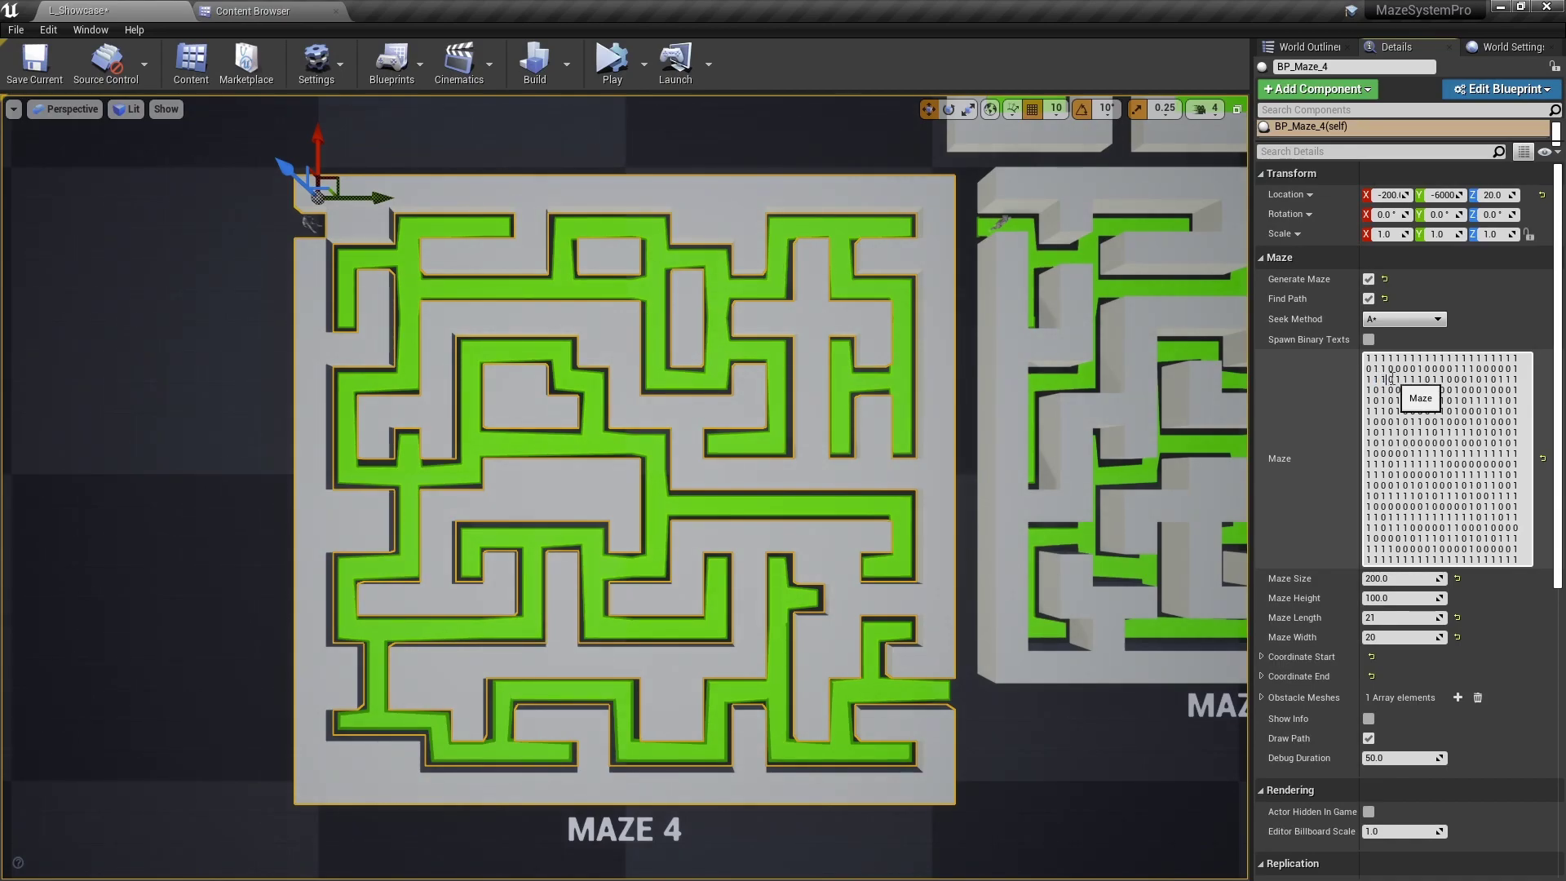
left_click(398, 241)
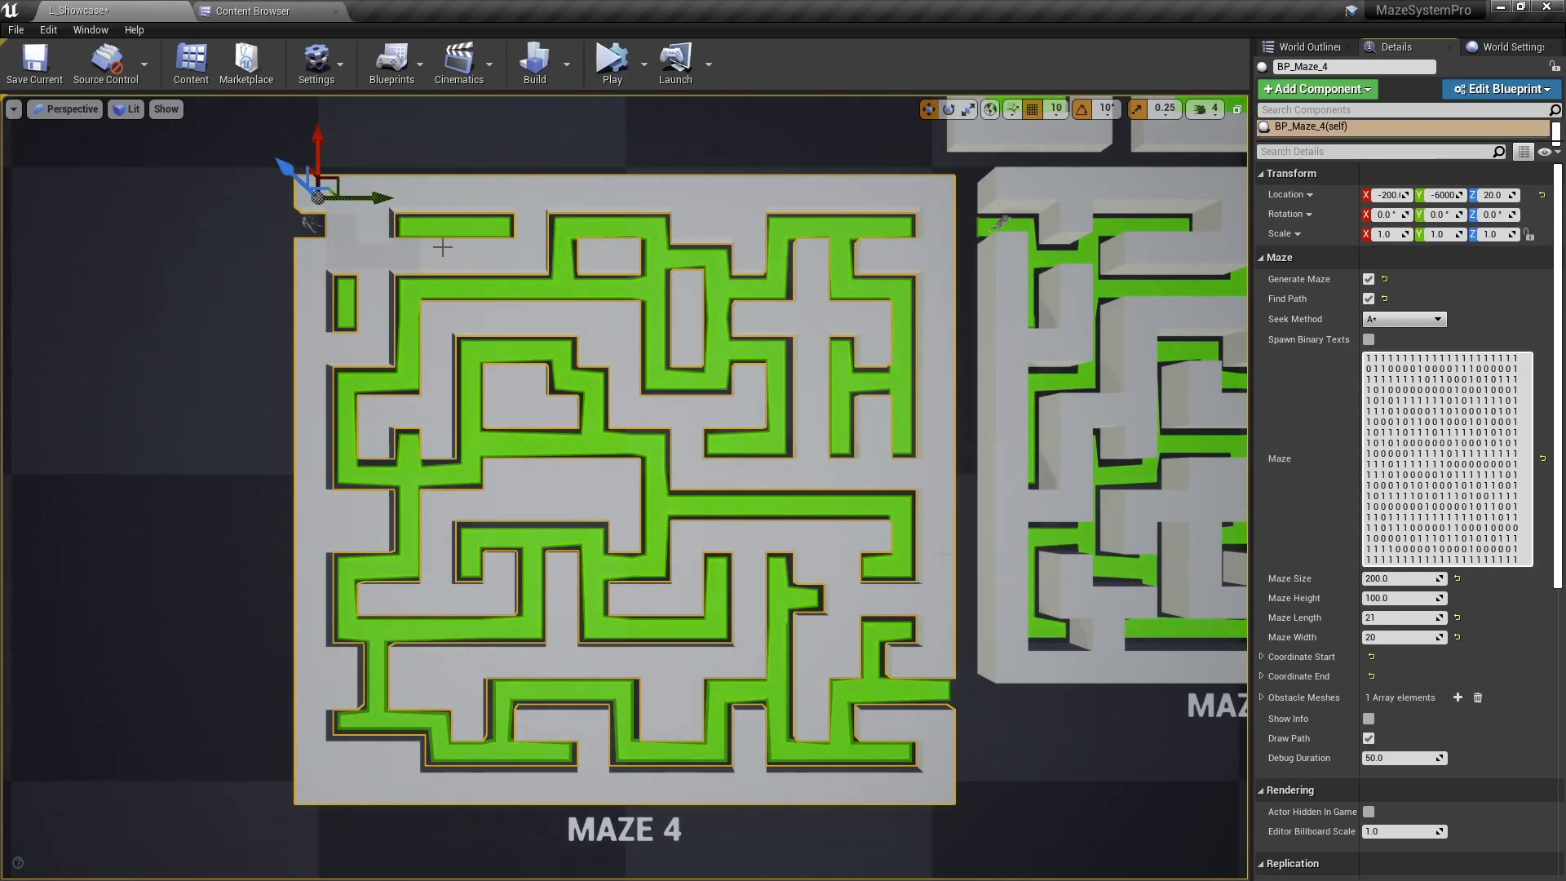
Try Maze 4's Maze Size at 150 and 100, then restore it to 200.
left_click(1414, 578)
type("0")
key("Return")
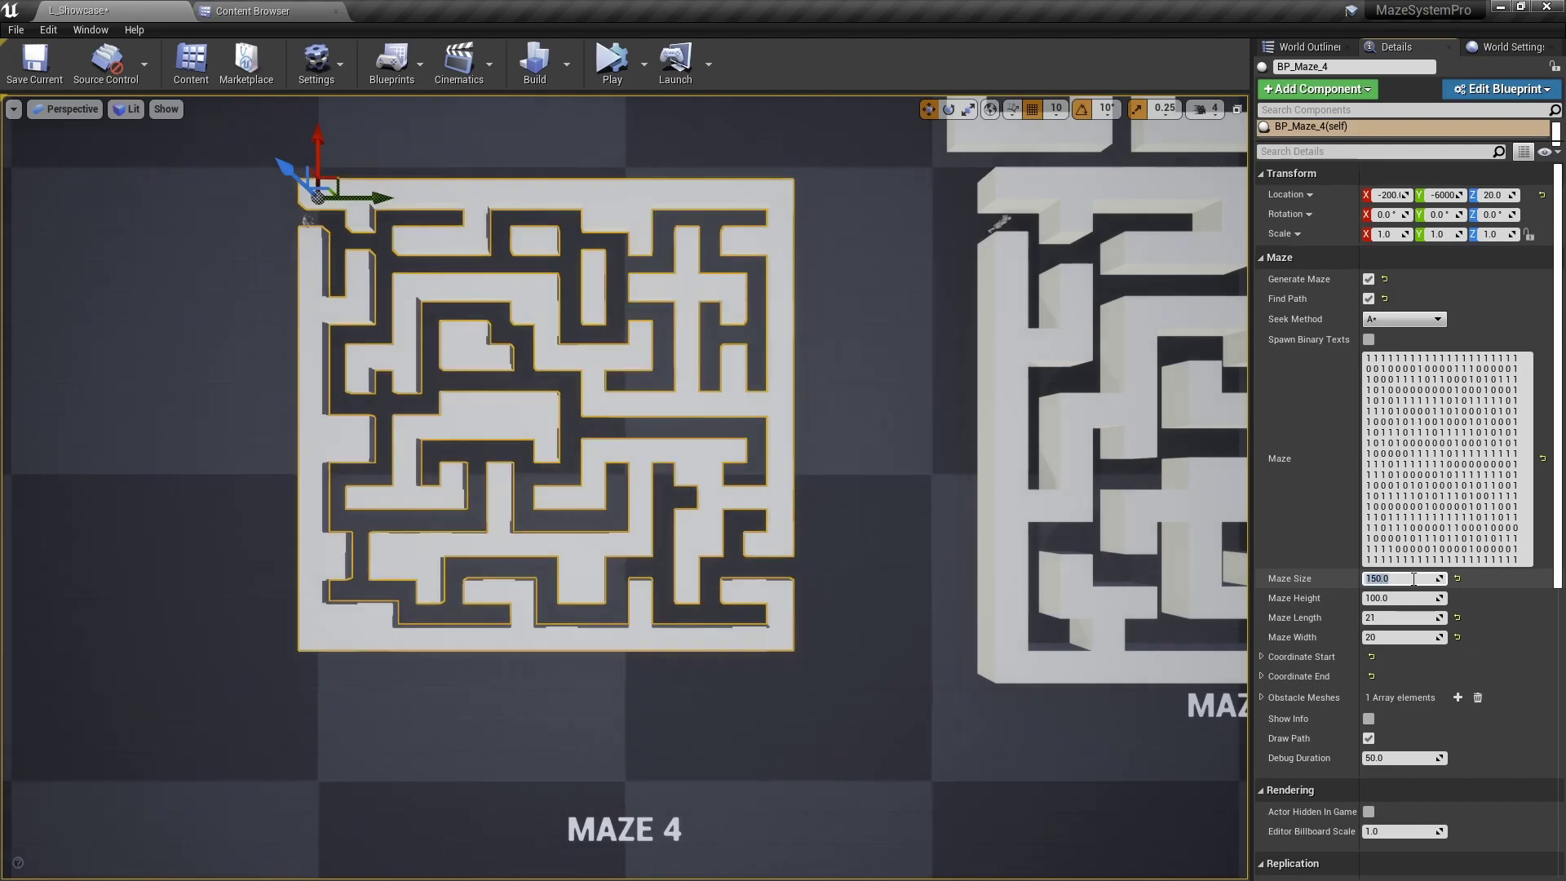
type("00")
key("Return")
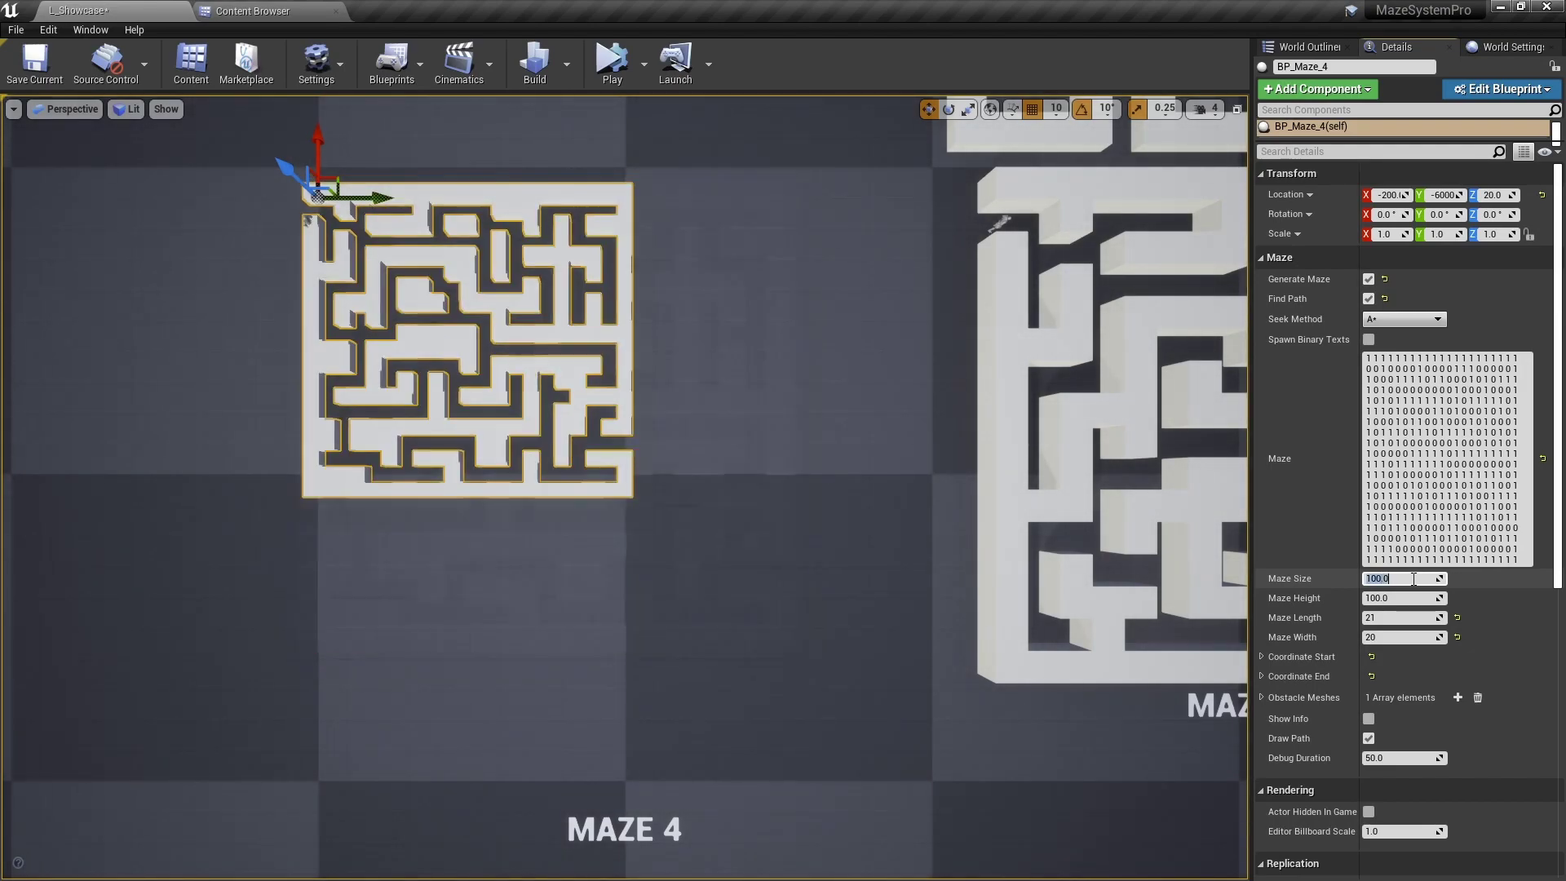
type("200")
key("Return")
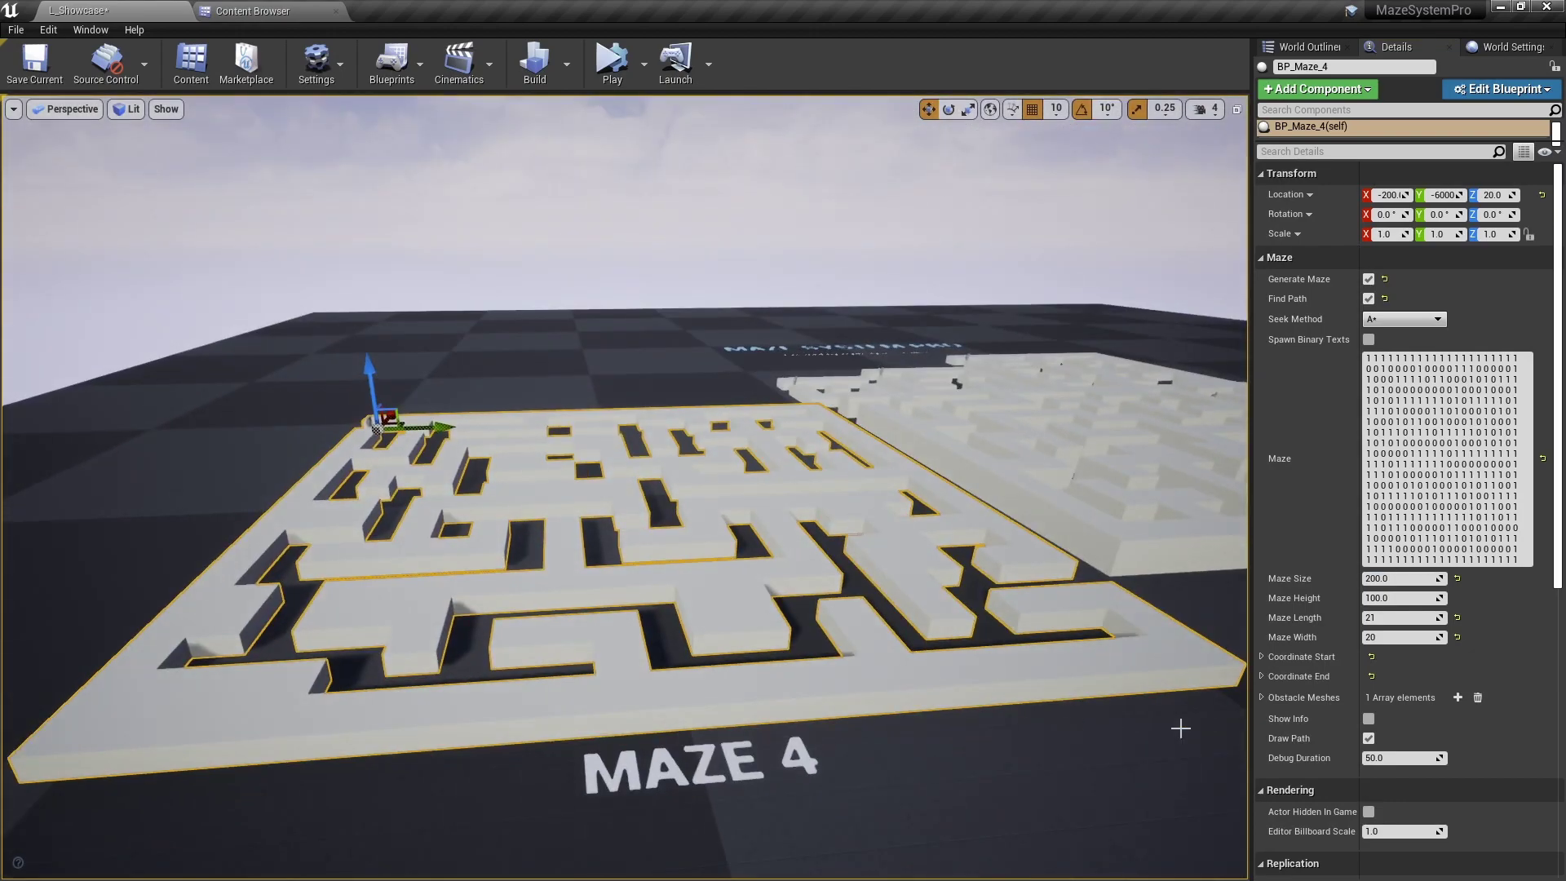
Set Maze Height to 200, 300 and 500, restore 100, and view from above.
left_click(1398, 598)
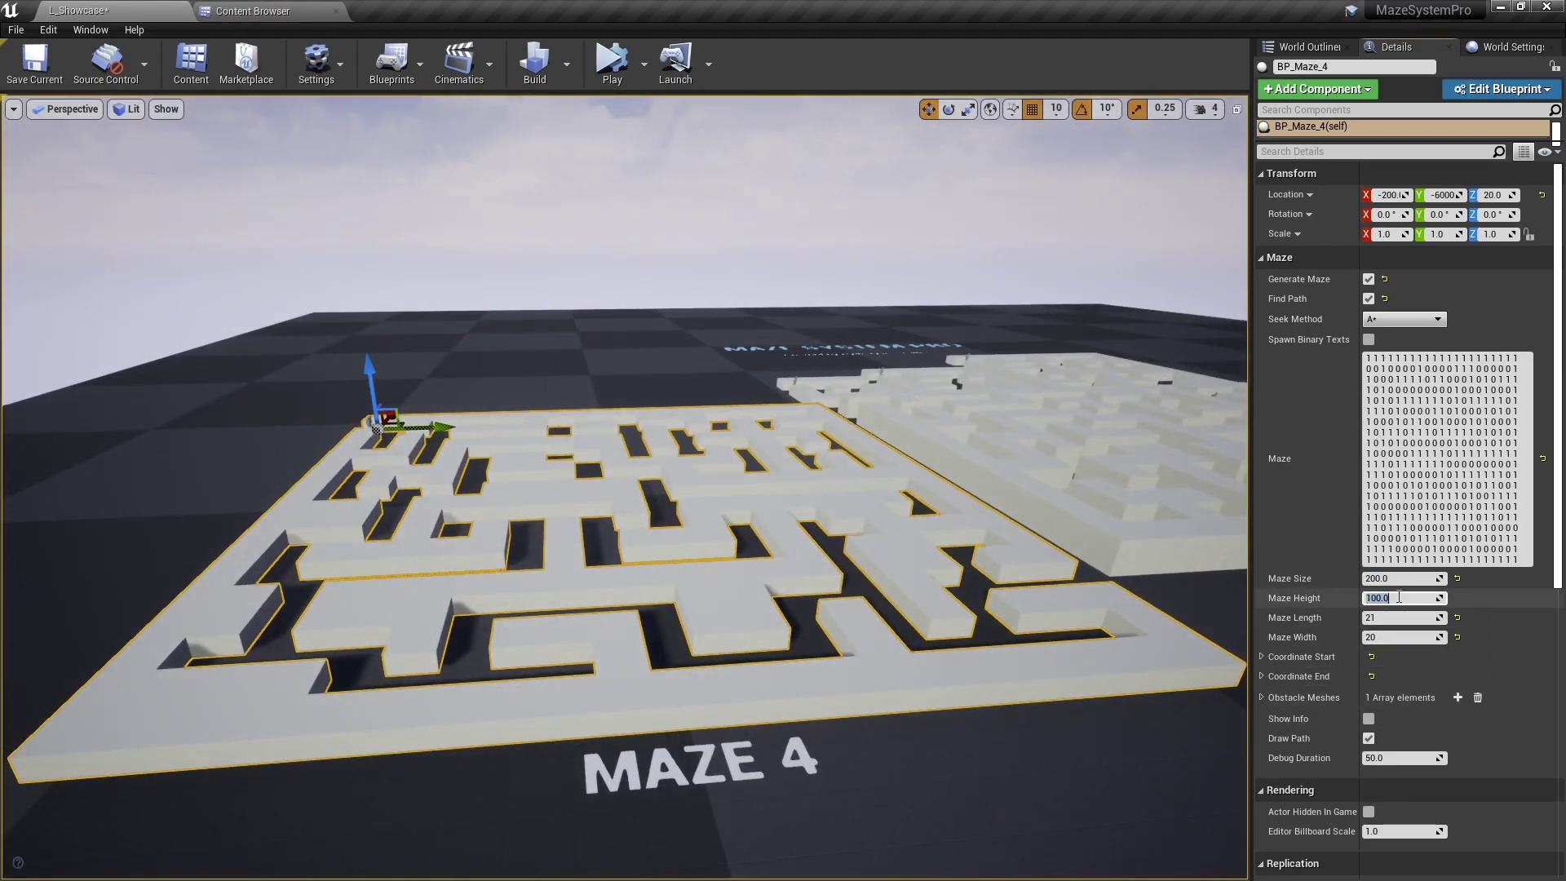
type("20")
key("Return")
type("0")
key("Return")
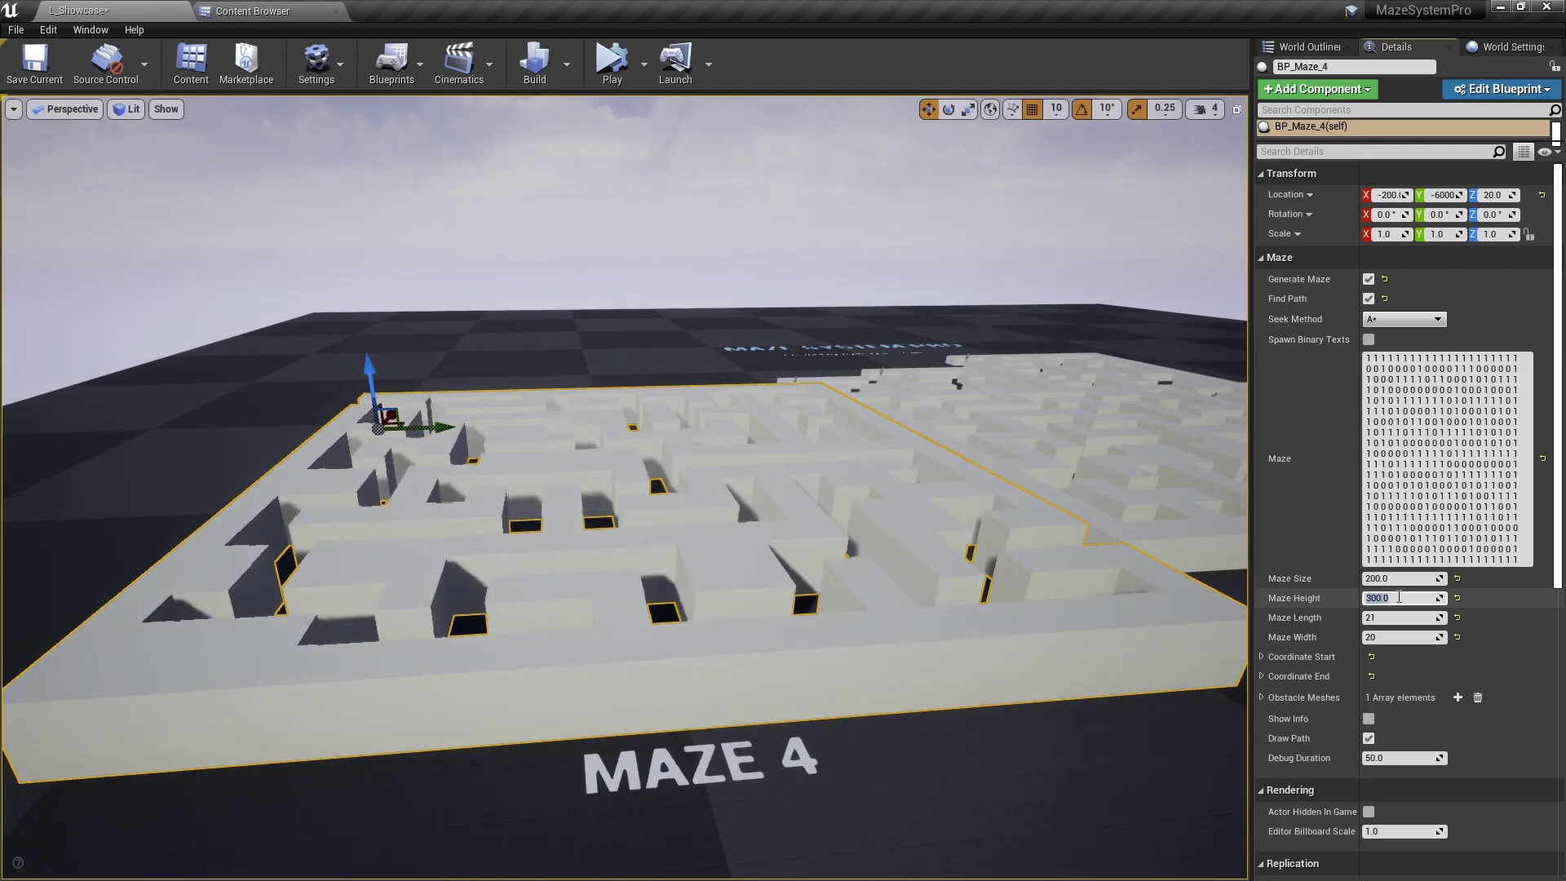
type("0")
key("Return")
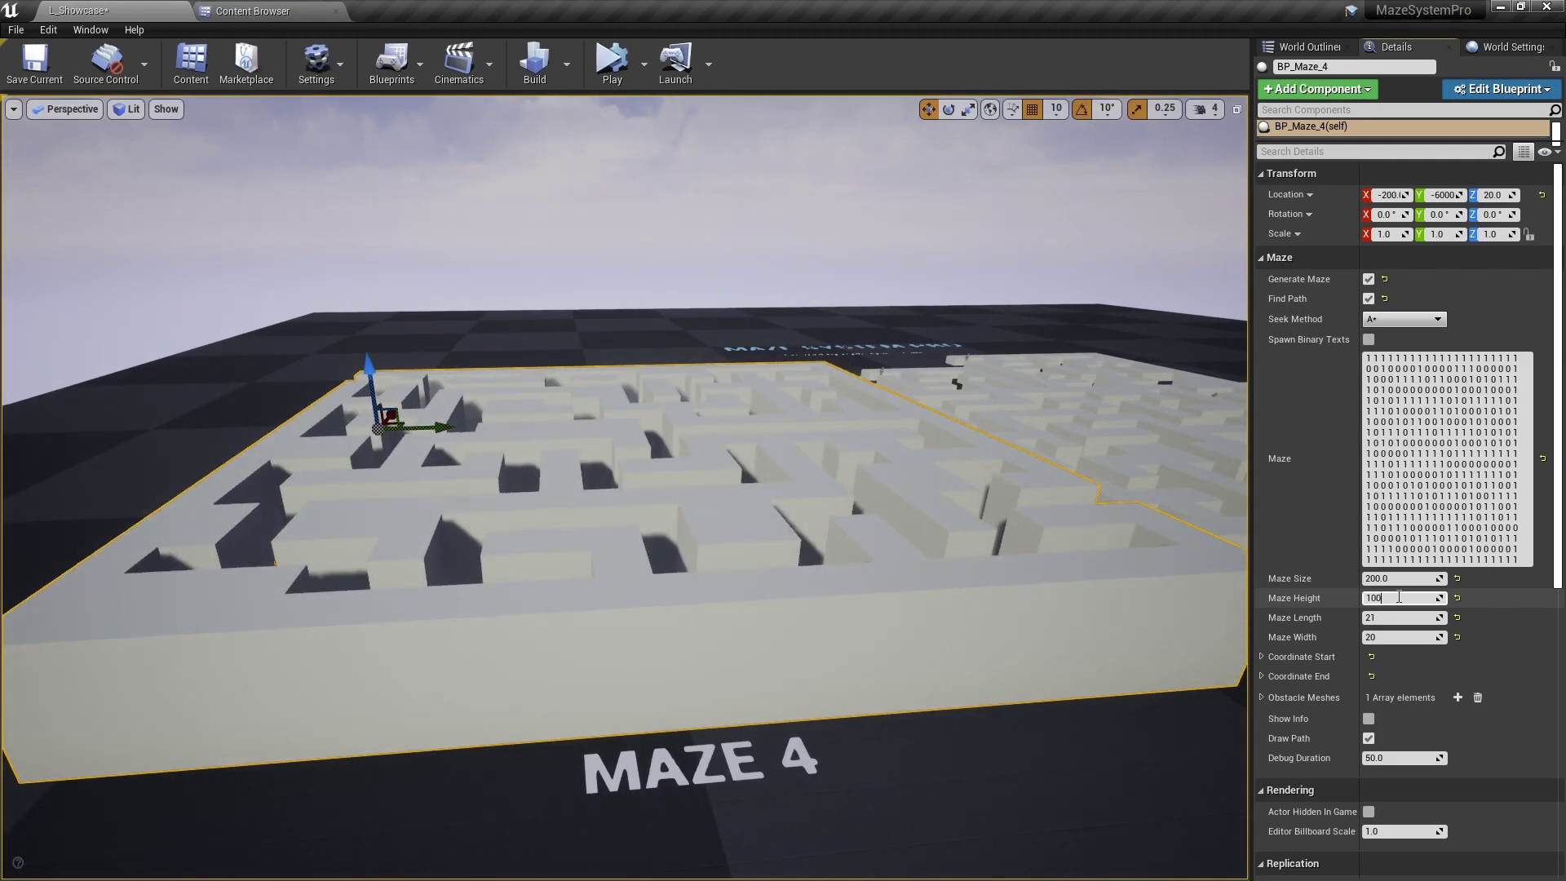
key("Return")
left_click_drag(1041, 497, 1041, 457)
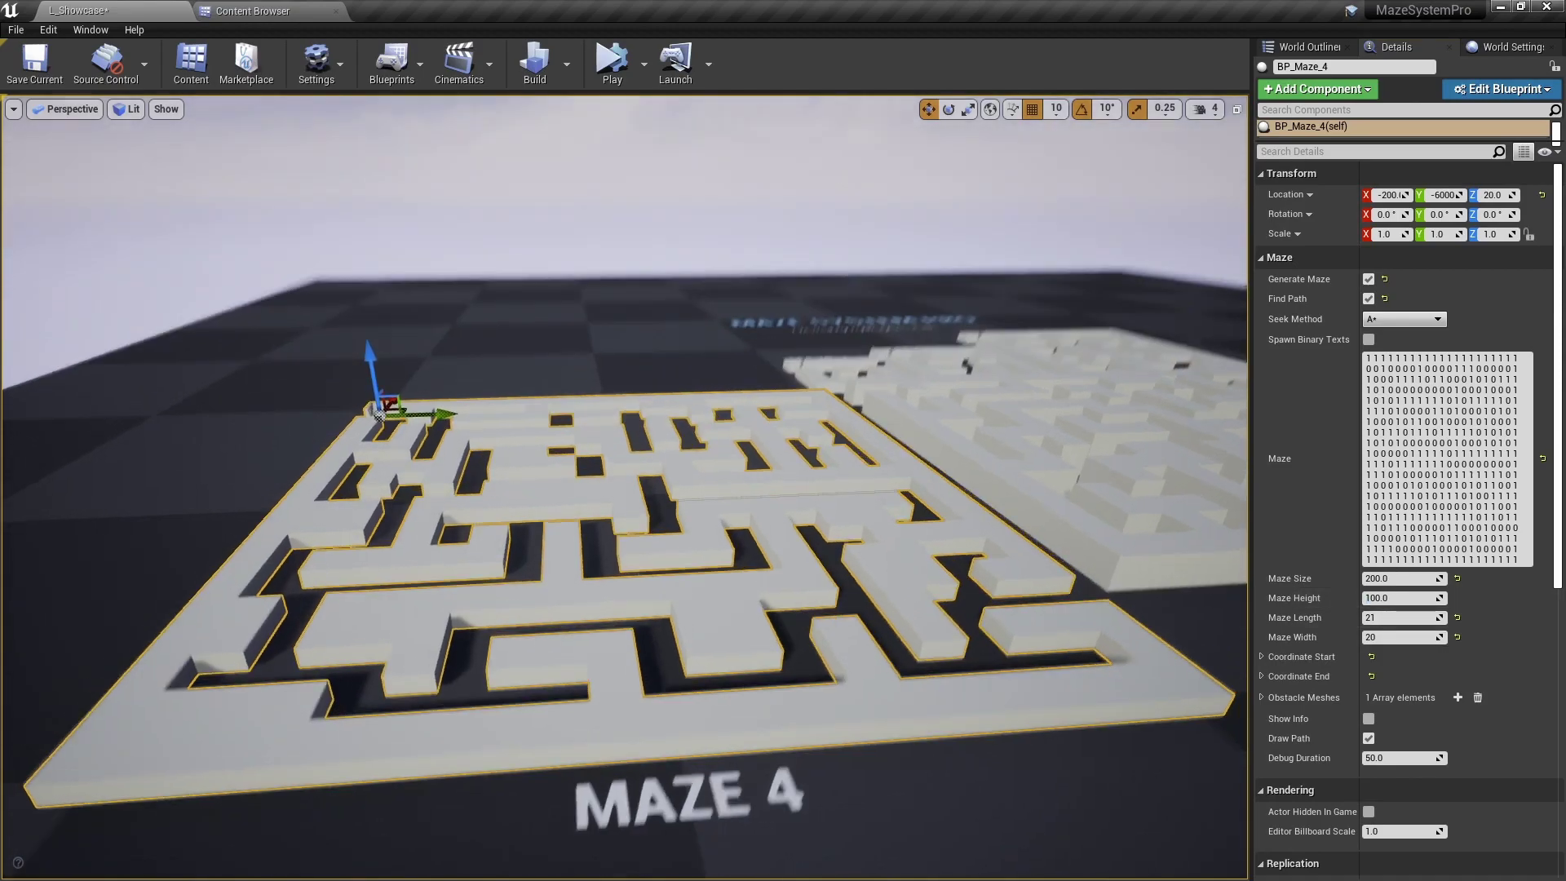
right_click_drag(1039, 498, 1039, 555)
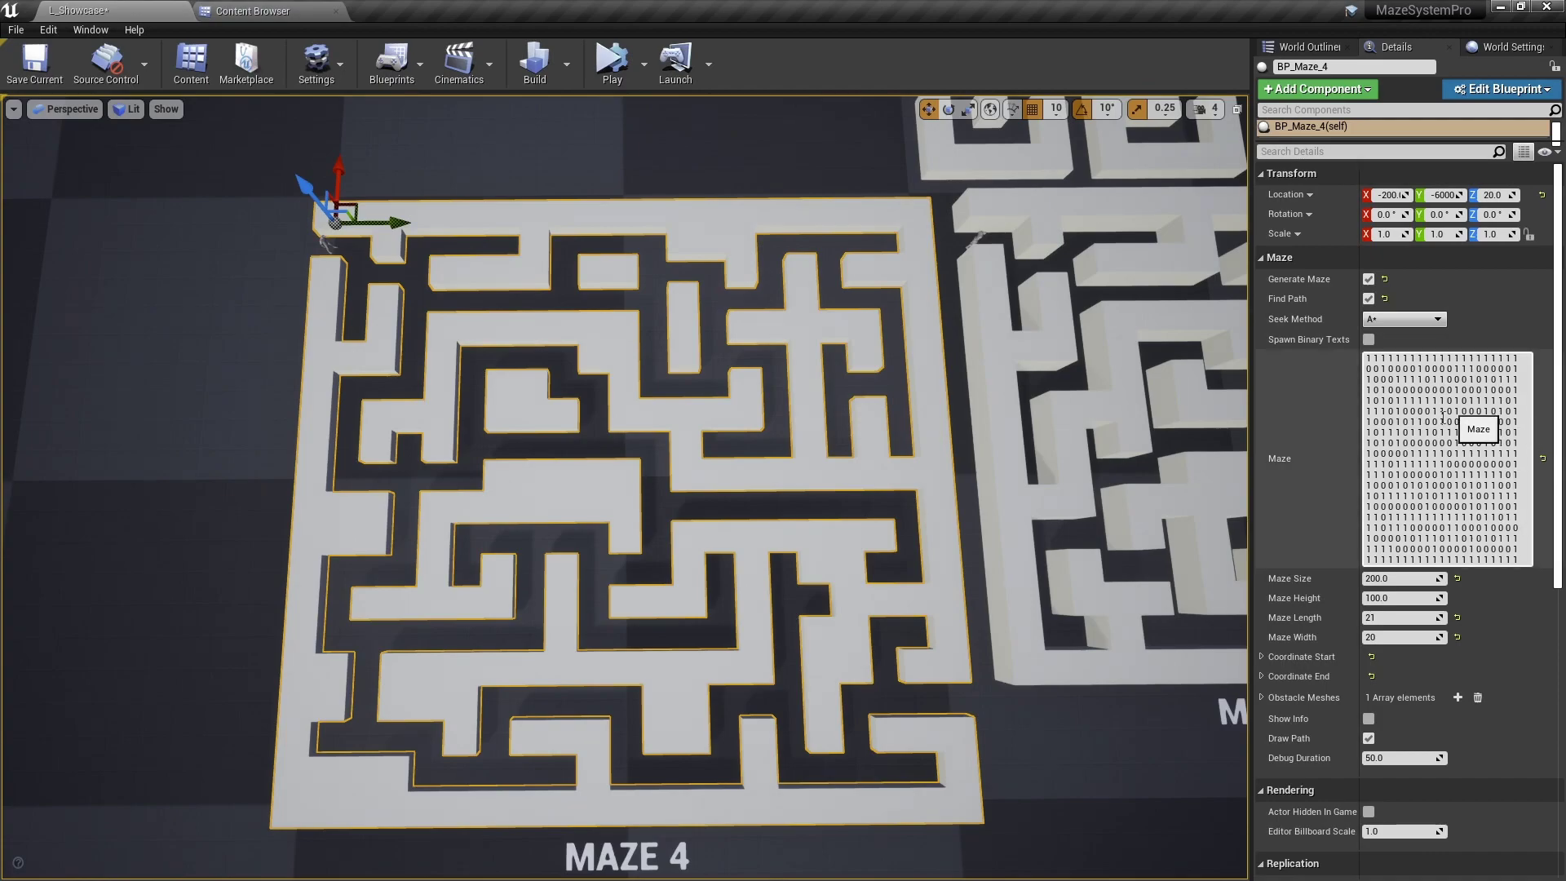
Set Maze 4's Coordinate End to 2, 2 and play the level to show the path.
left_click(1262, 656)
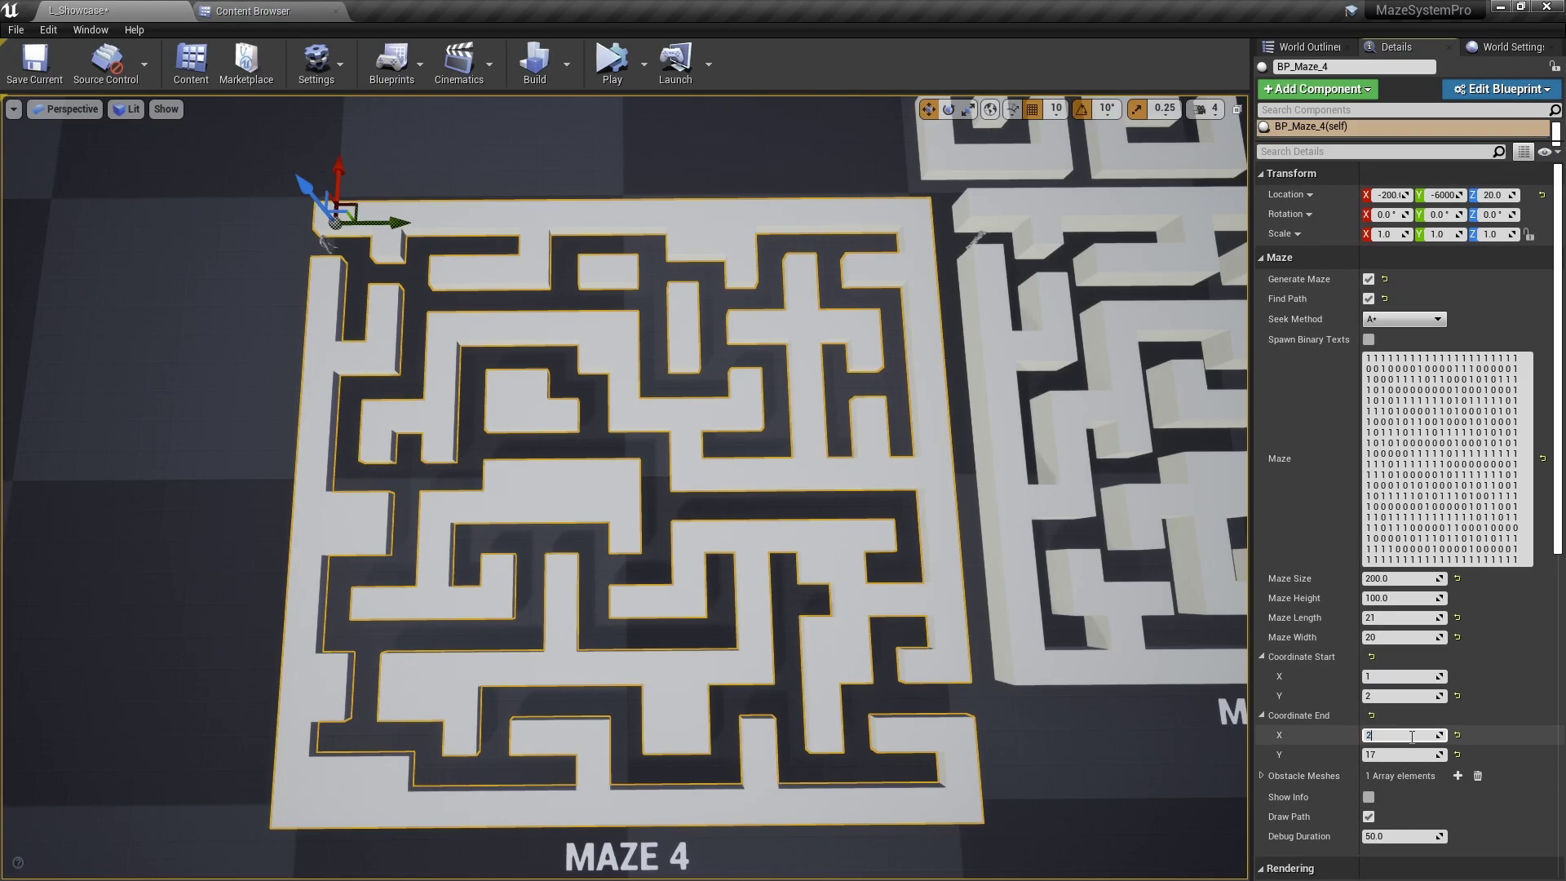
key("Tab")
type("2")
key("Return")
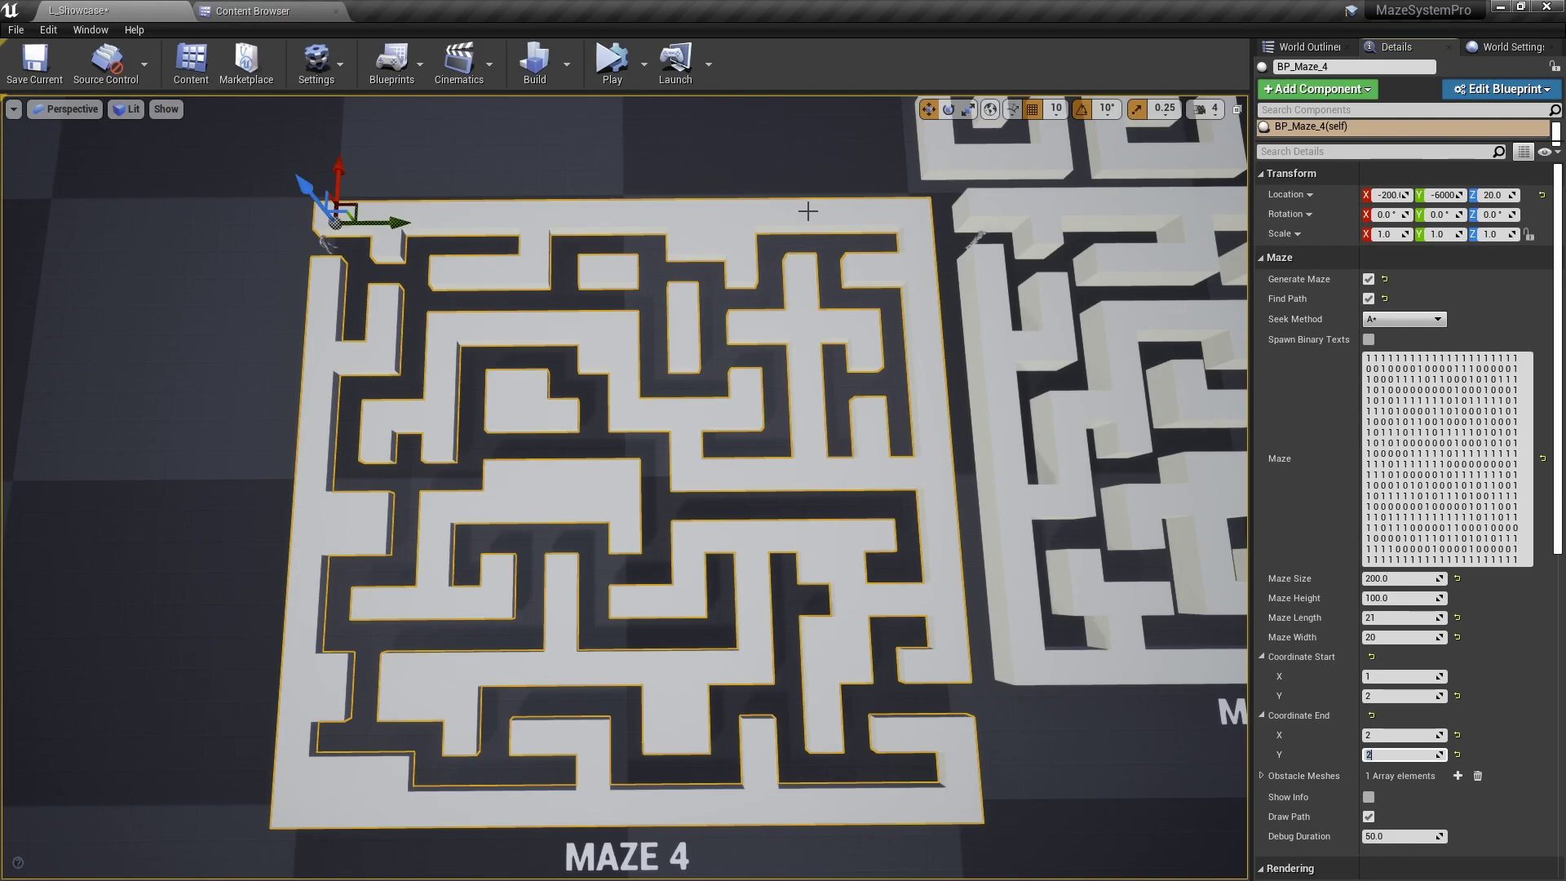
key("alt+p")
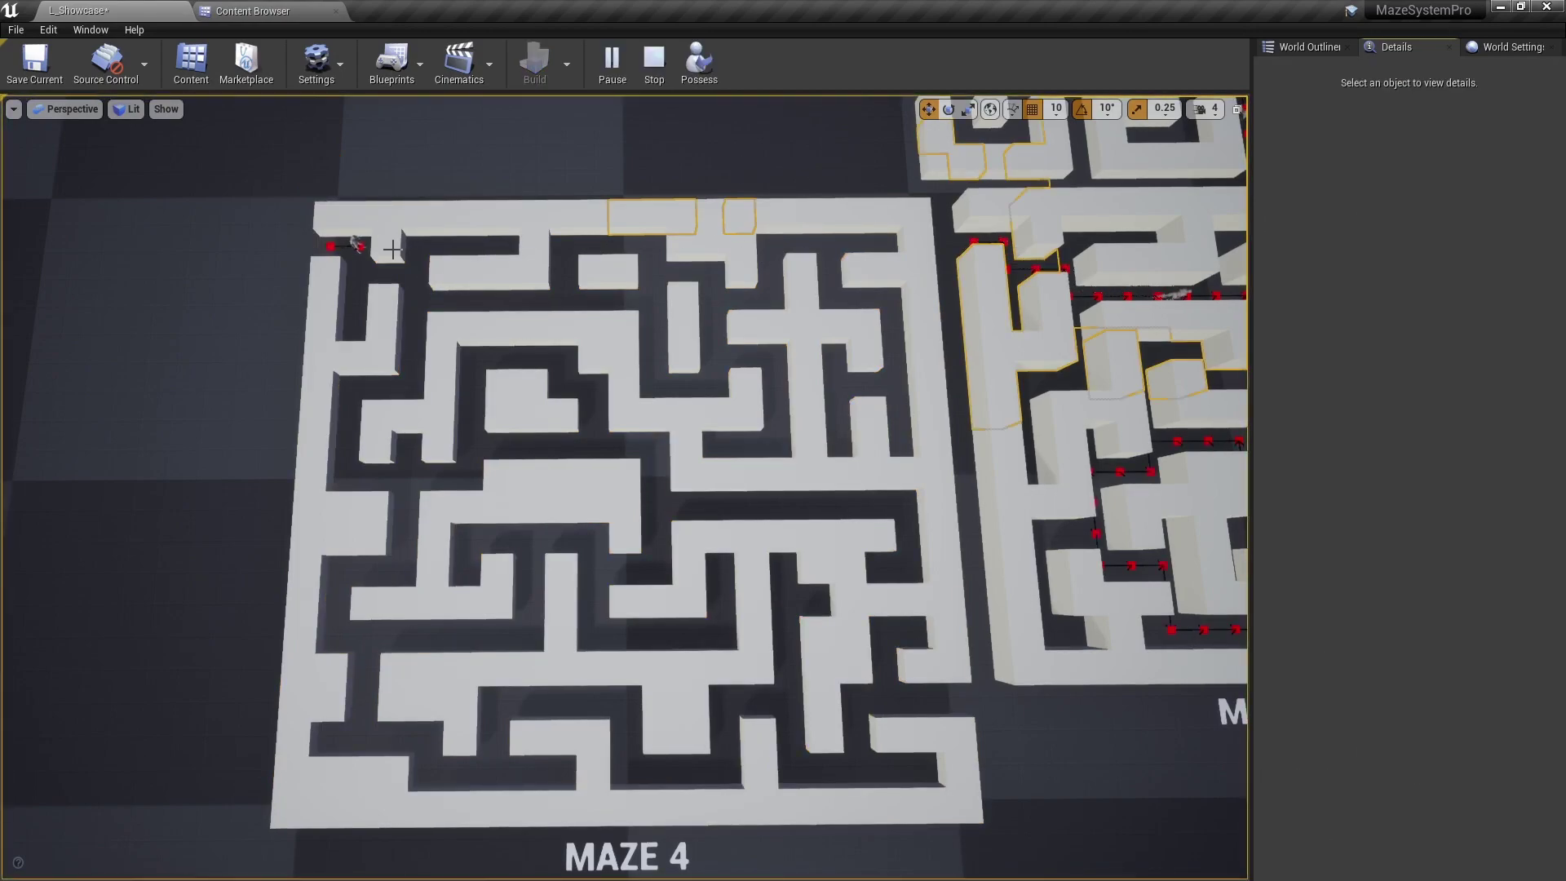
key("Escape")
Change Maze 4's Coordinate End to 3, 3 and play the level again.
left_click(408, 223)
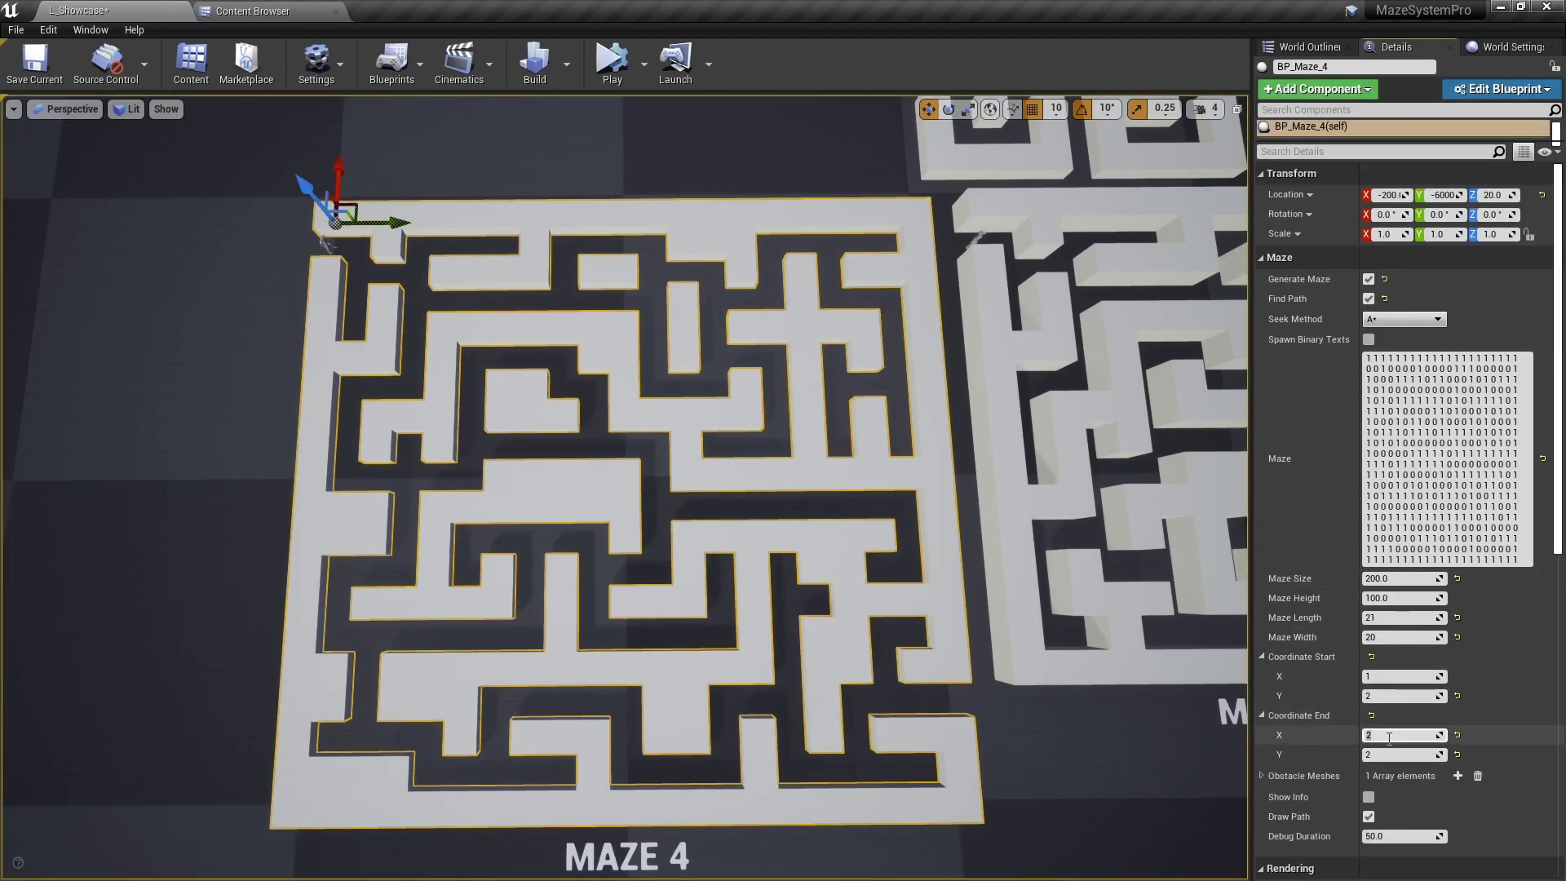
type("3")
left_click(1389, 753)
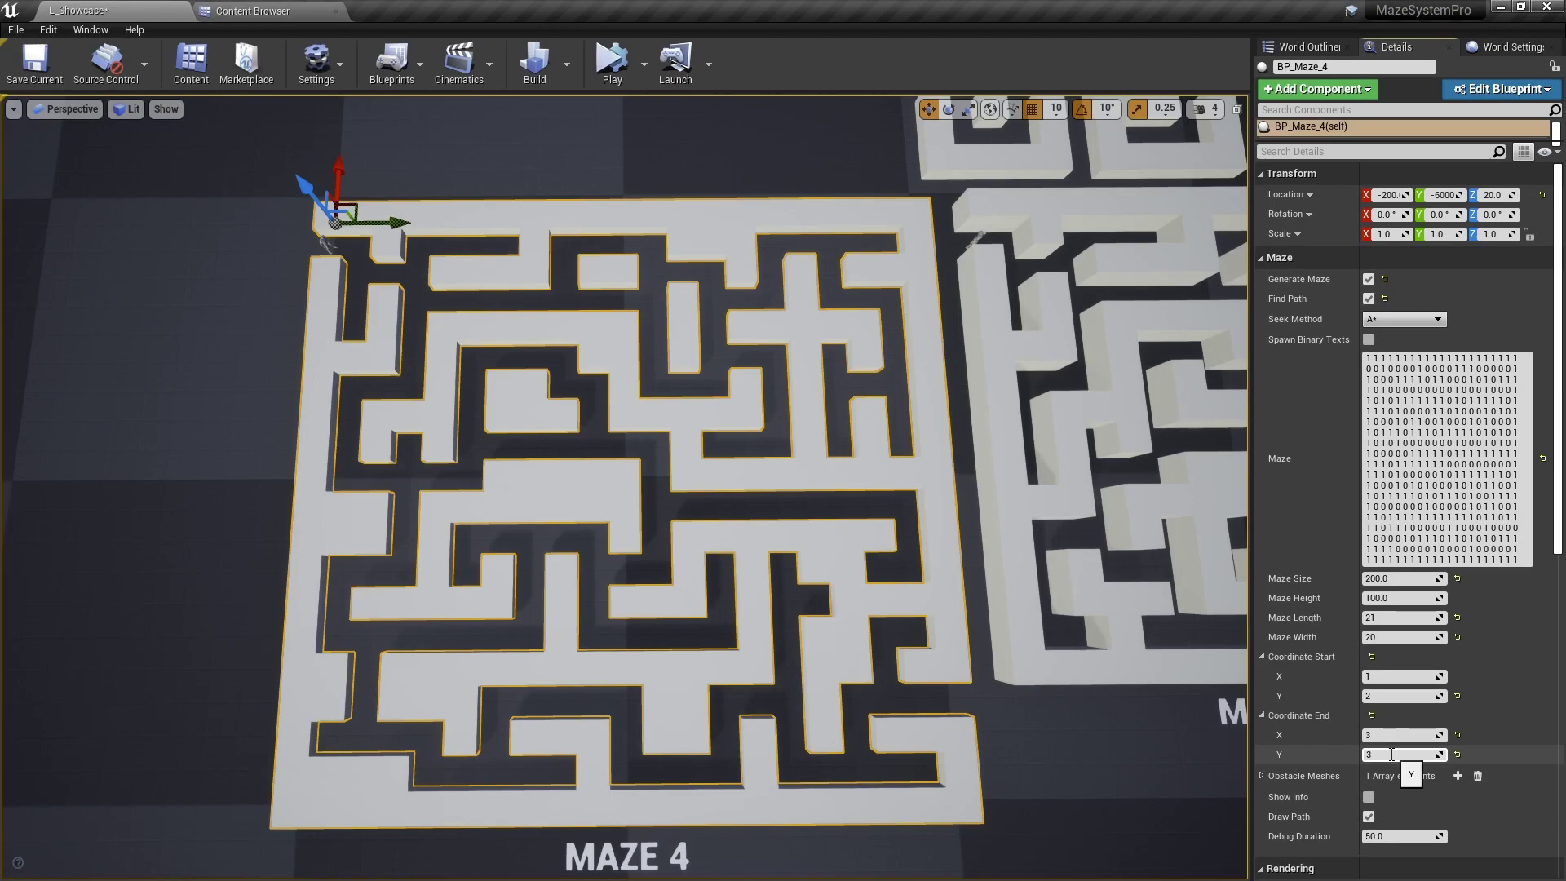
key("Return")
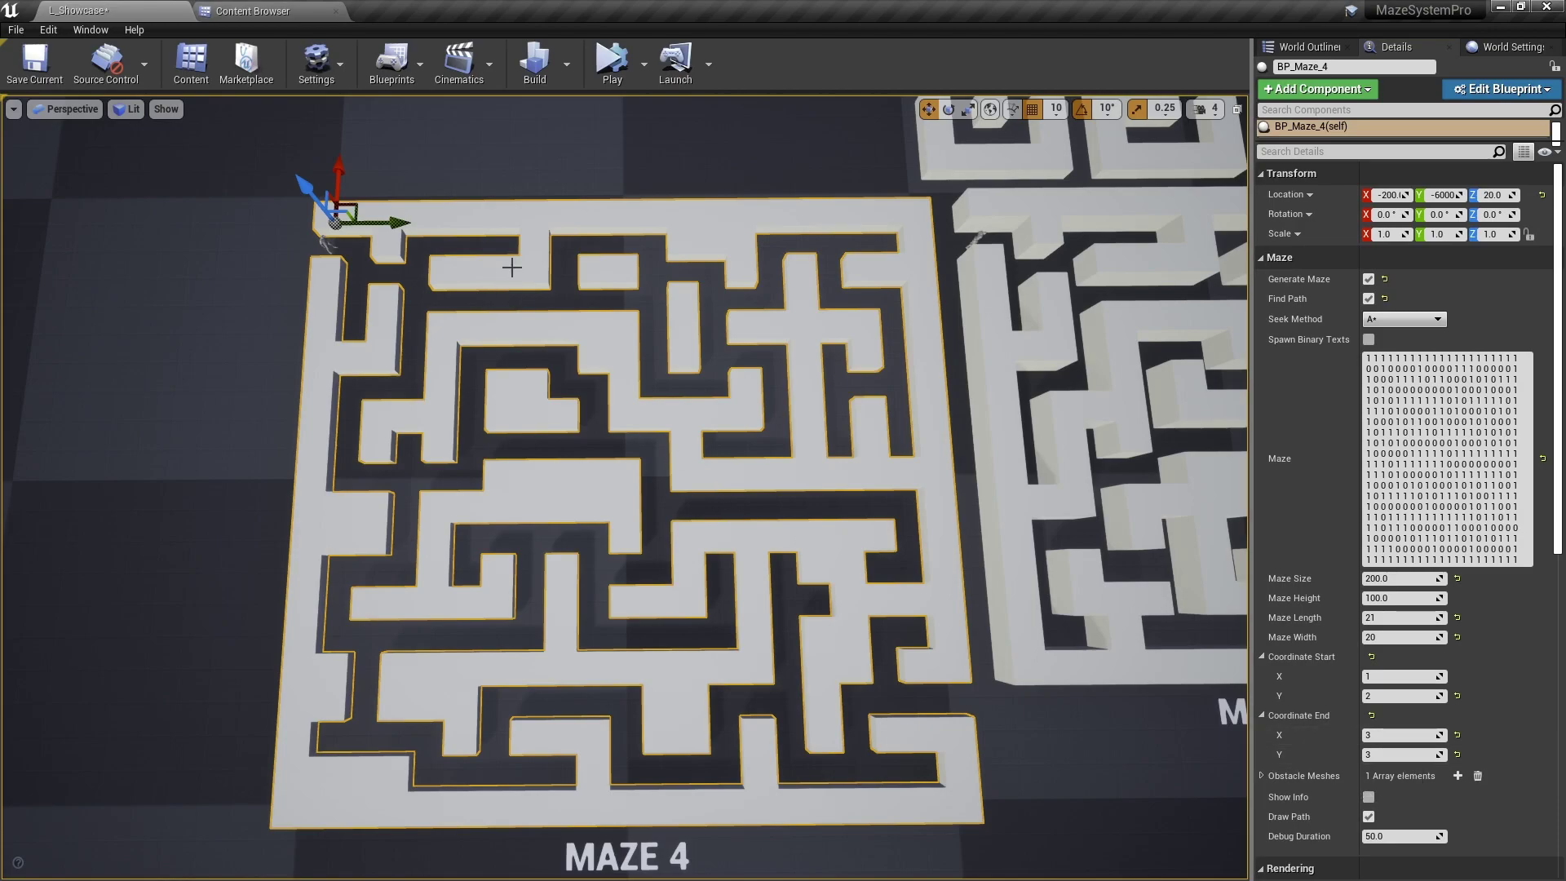
key("alt+p")
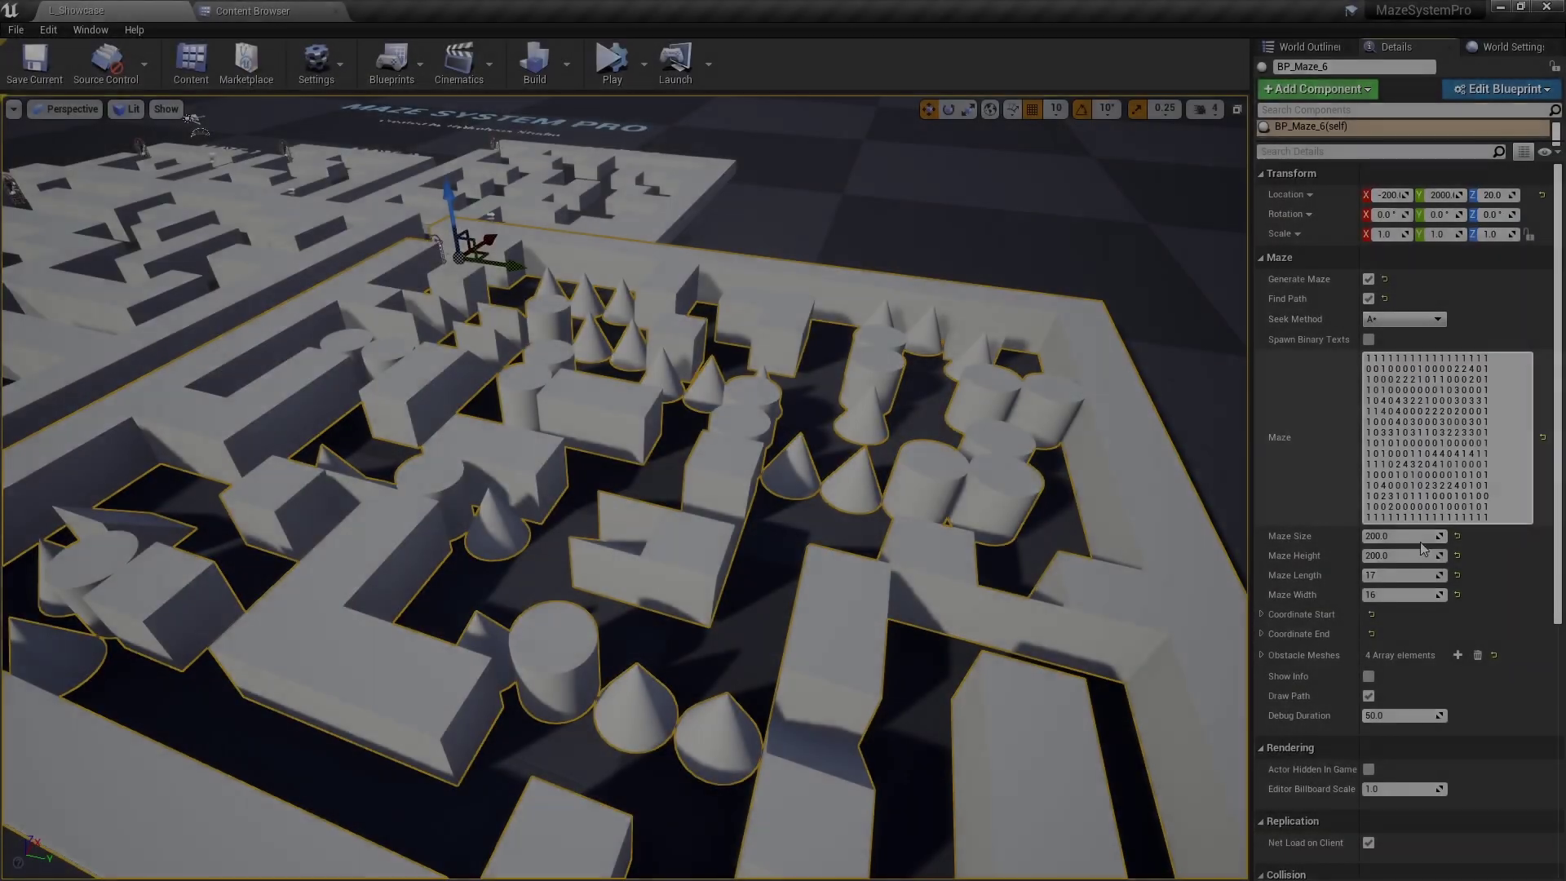
Review Maze 6's Obstacle Meshes and type 3 into a row of its Maze layout grid.
scroll(1270, 662, "down", 4)
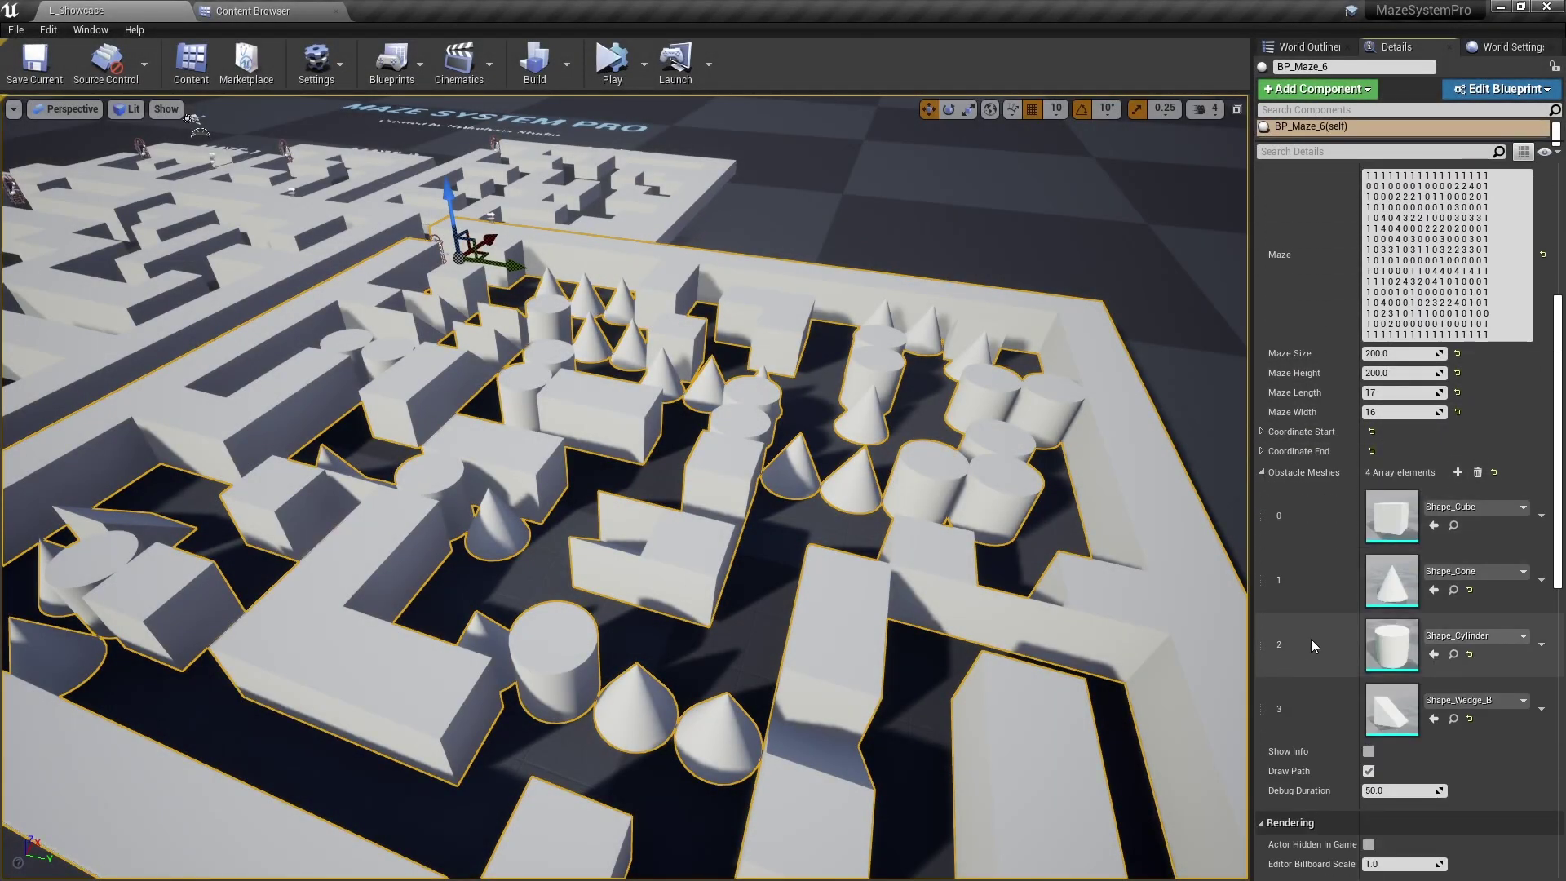
scroll(1354, 532, "up", 4)
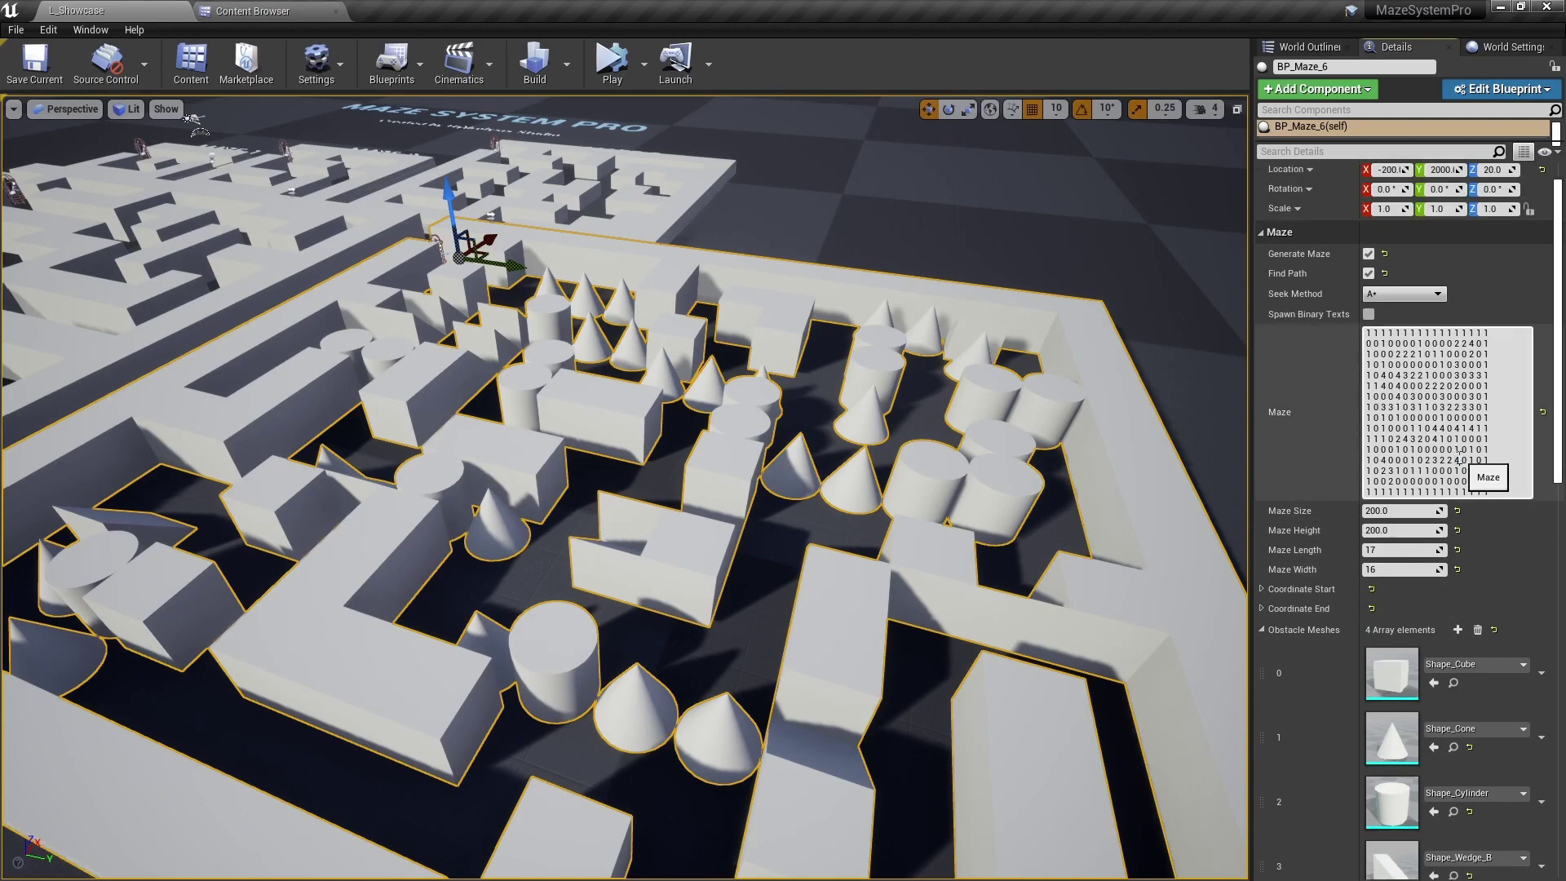
left_click_drag(1458, 460, 1433, 459)
key("Right")
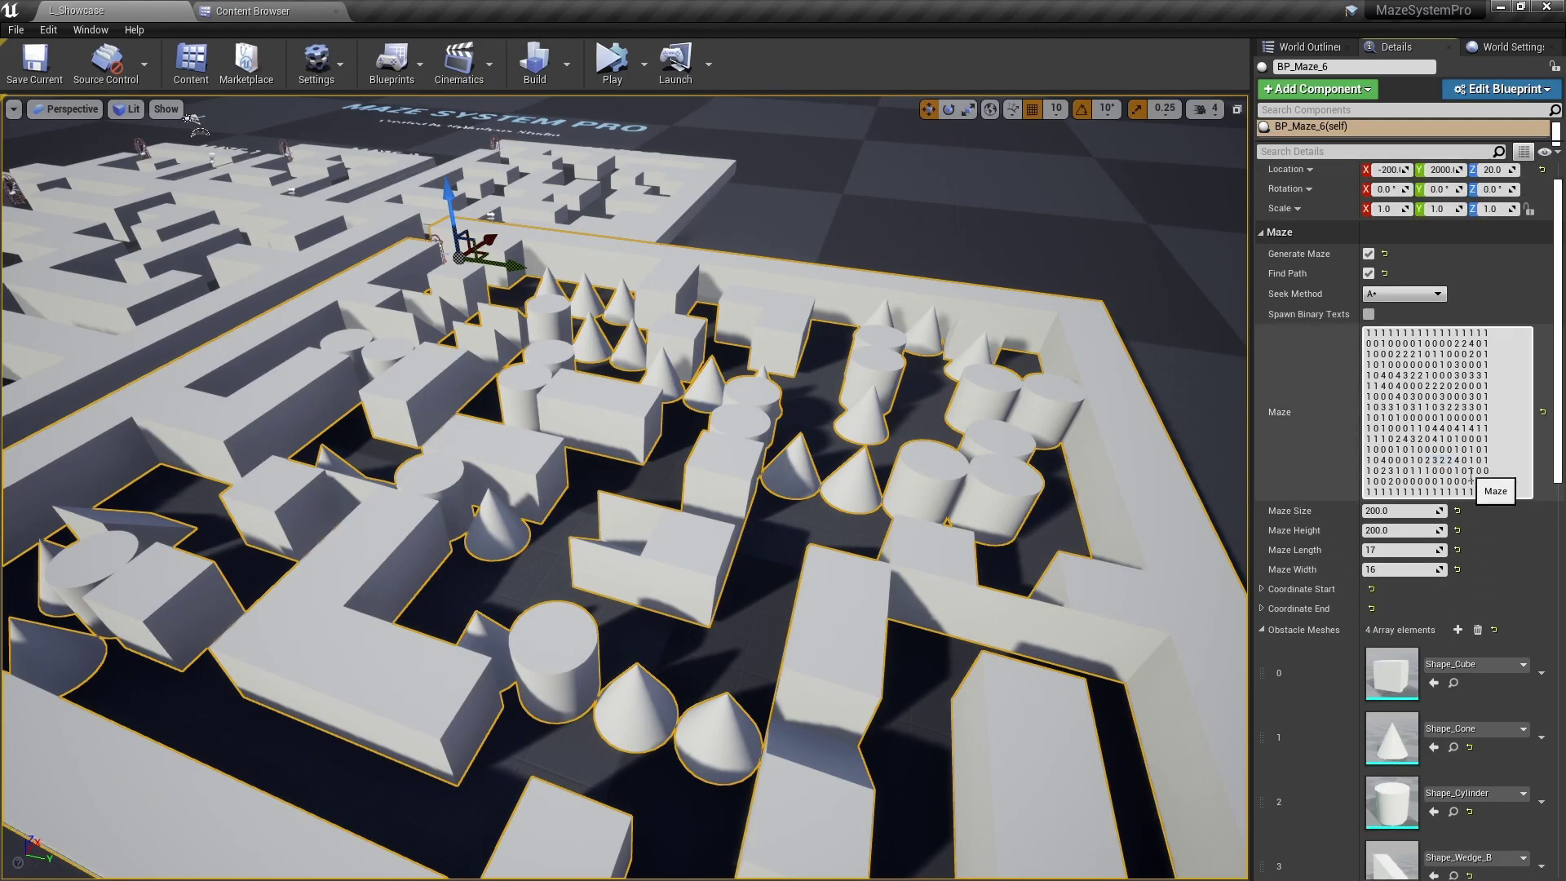
type("3")
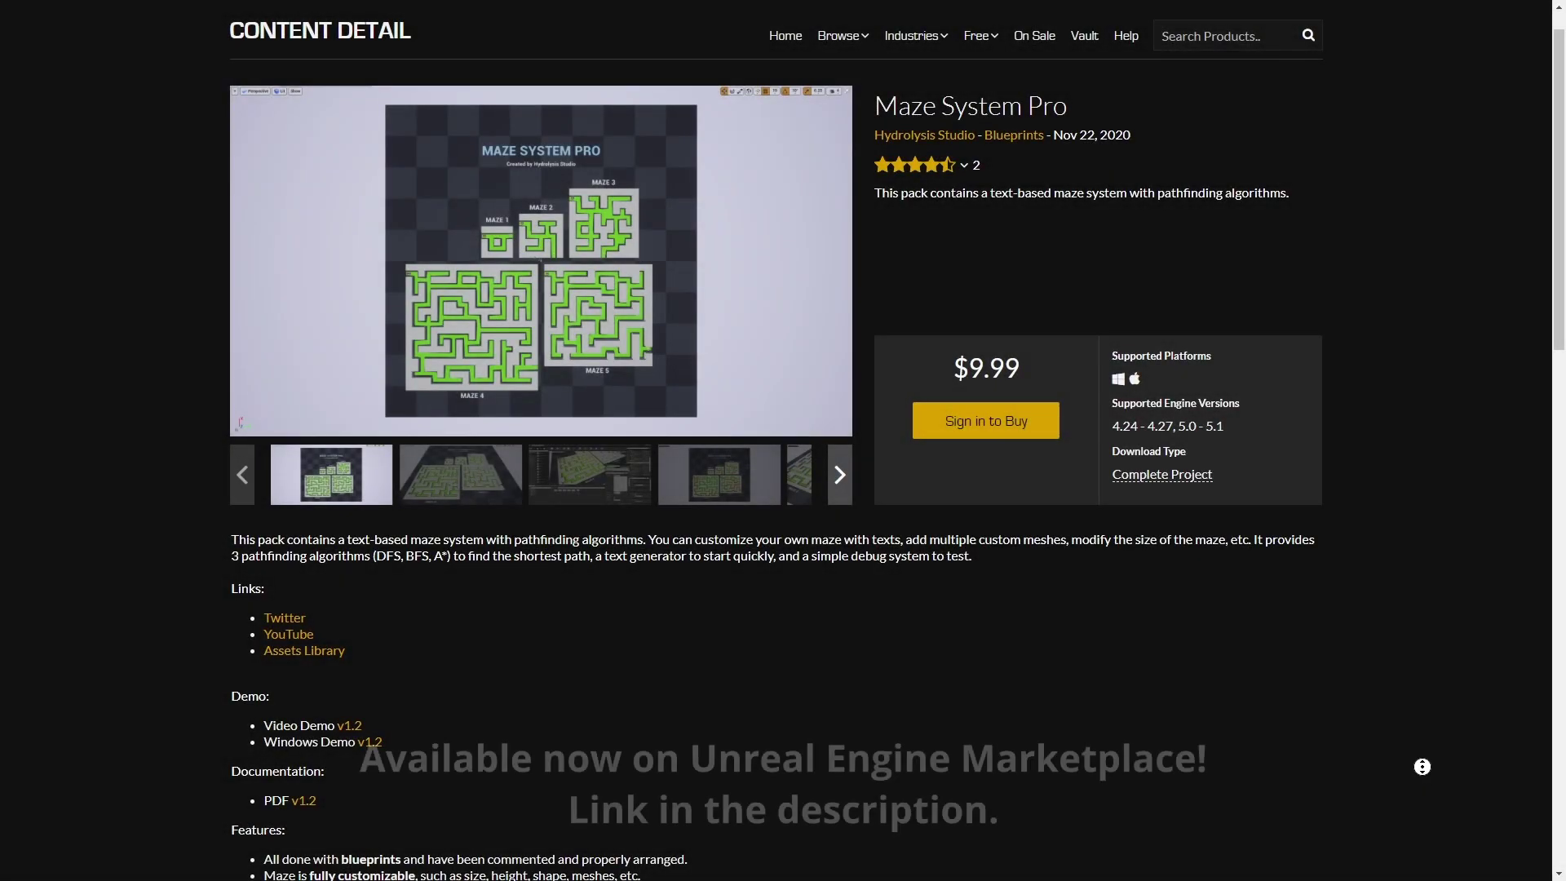
Autoscroll the Maze System Pro page down to Features, Technical Details and Tags.
middle_click_drag(1422, 773, 1429, 798)
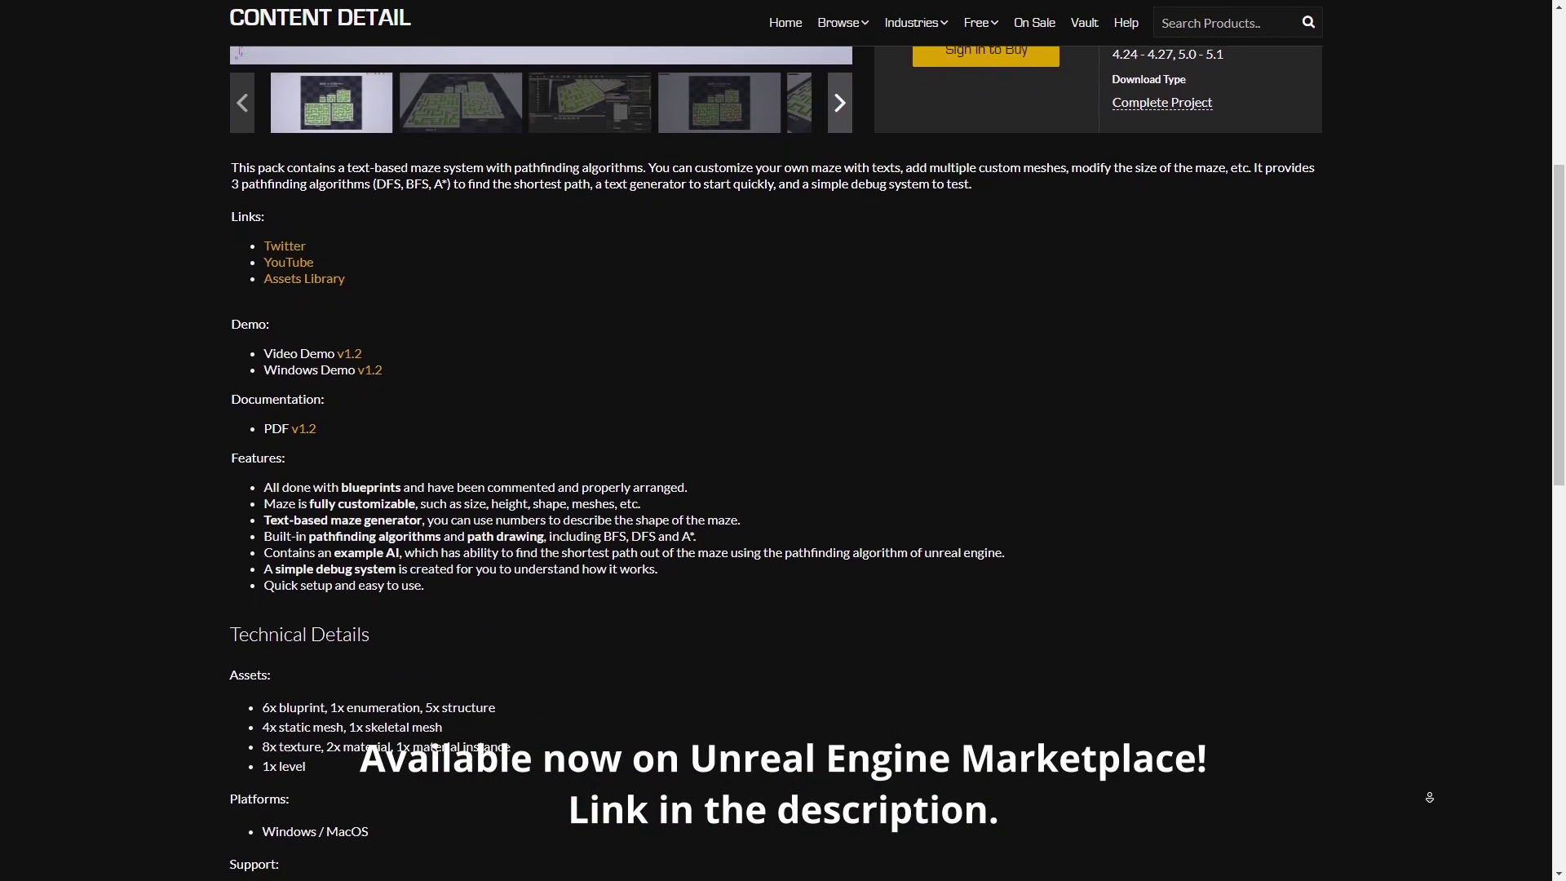
middle_click_drag(1429, 798, 1435, 819)
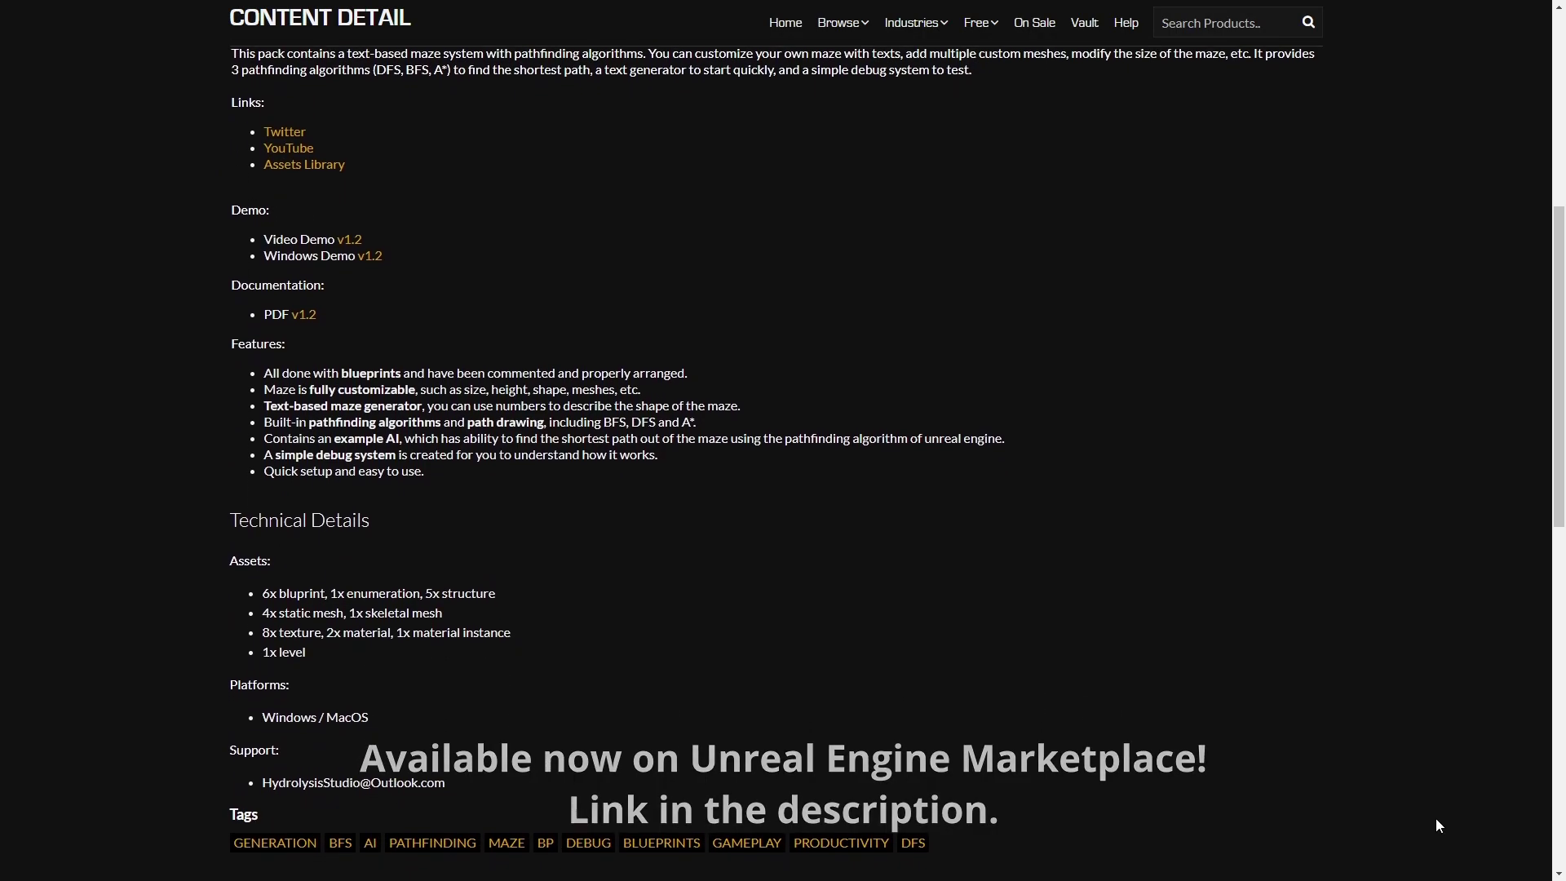